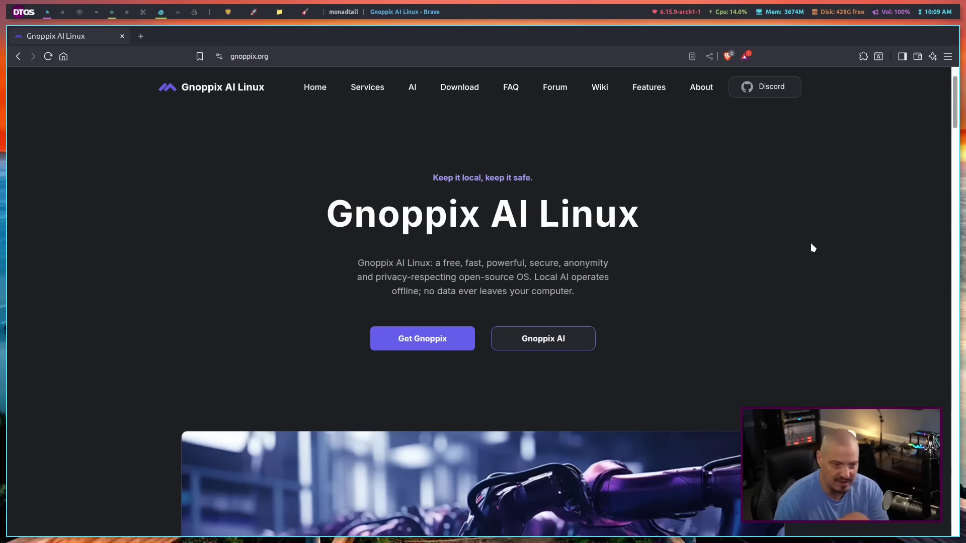
# Step: Boot the default Live system (amd64) entry from the boot menu
pyautogui.scroll(-10, 813, 248)
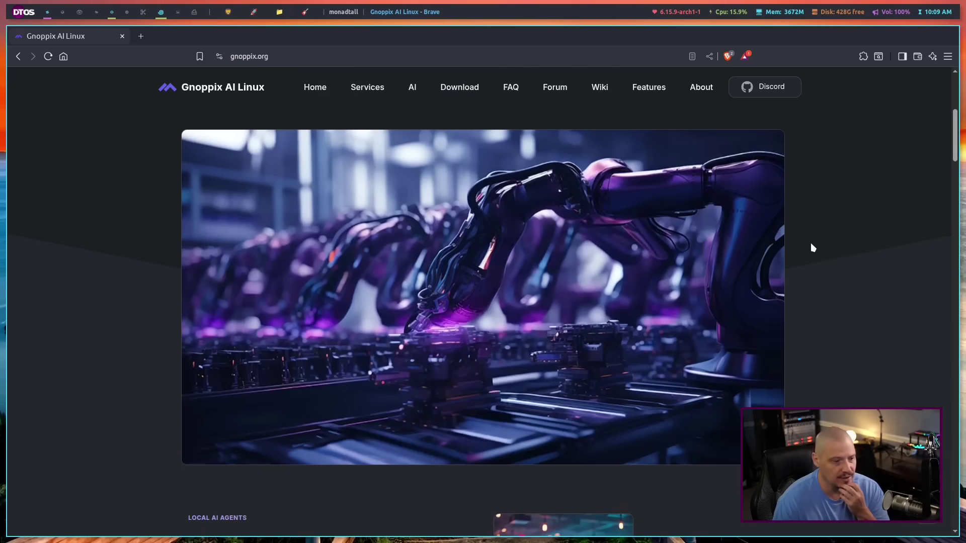
pyautogui.scroll(-5, 812, 247)
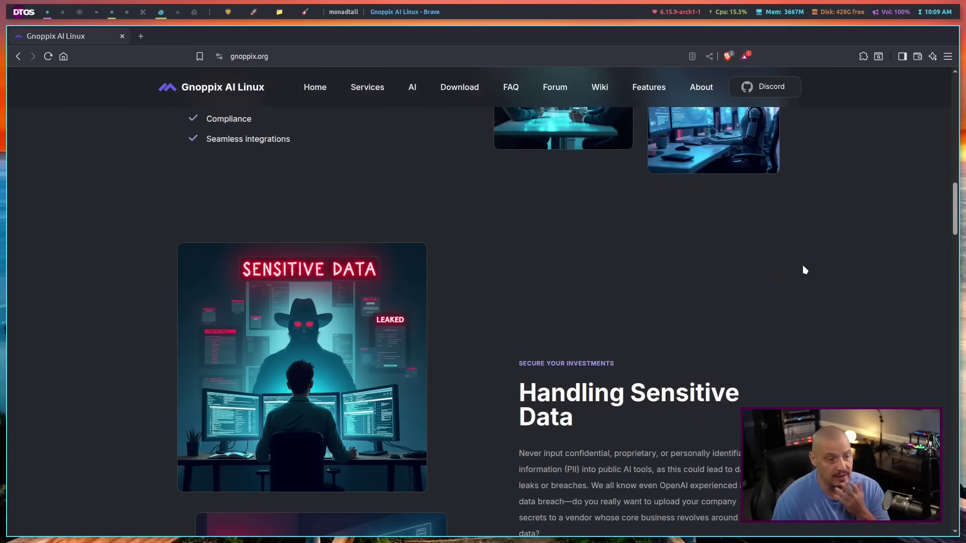
pyautogui.scroll(-3, 804, 270)
pyautogui.scroll(15, 805, 270)
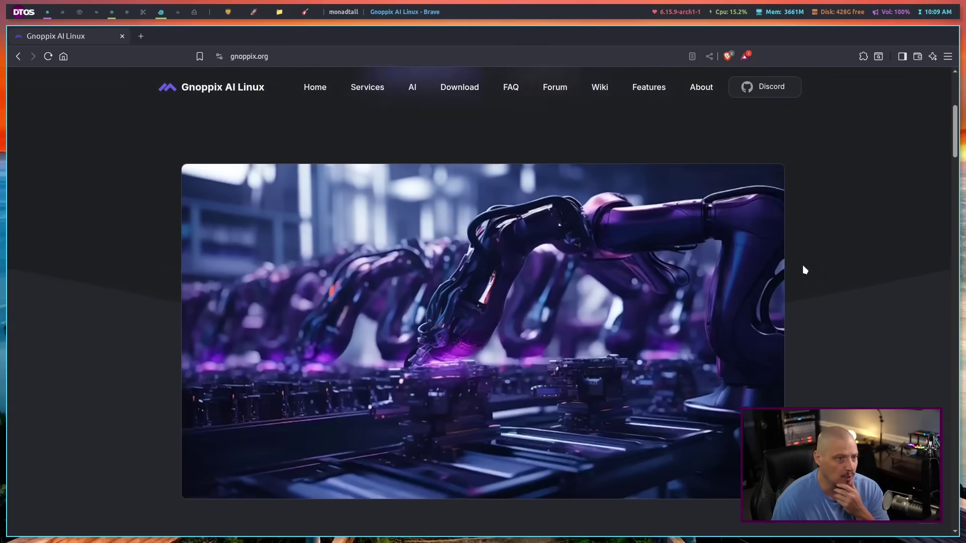
pyautogui.scroll(4, 805, 270)
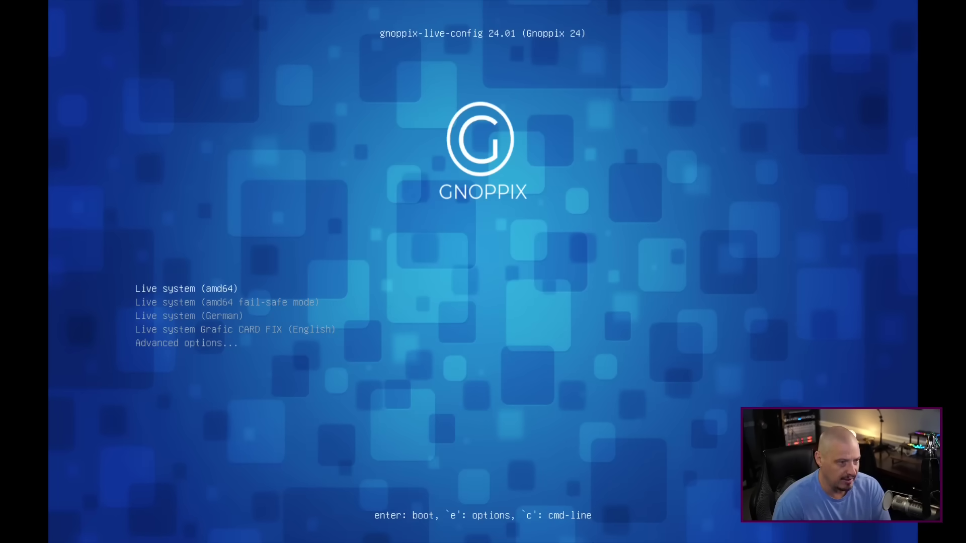
pyautogui.press('Return')
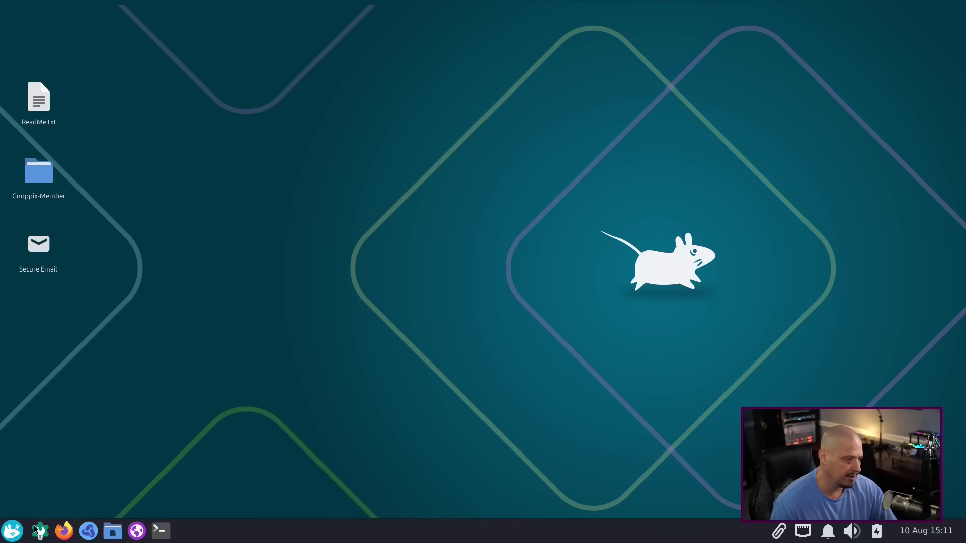
# Step: Search the applications menu for 'install' and launch Install Gnoppix
pyautogui.click(12, 531)
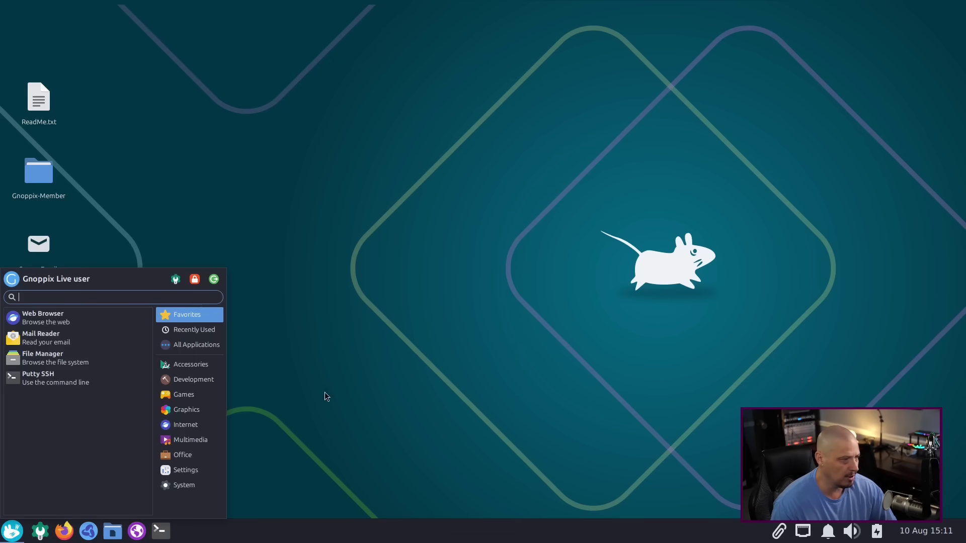
pyautogui.write('install')
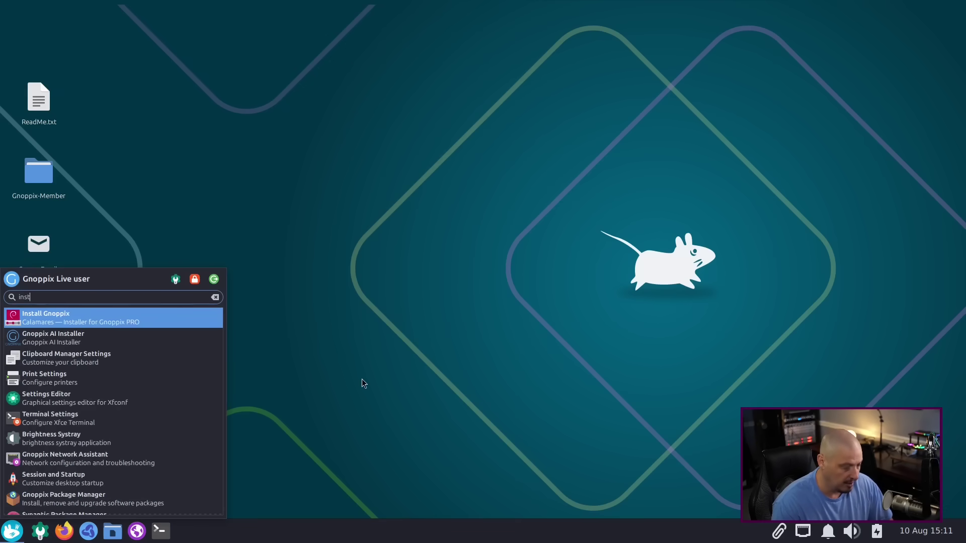
pyautogui.click(121, 324)
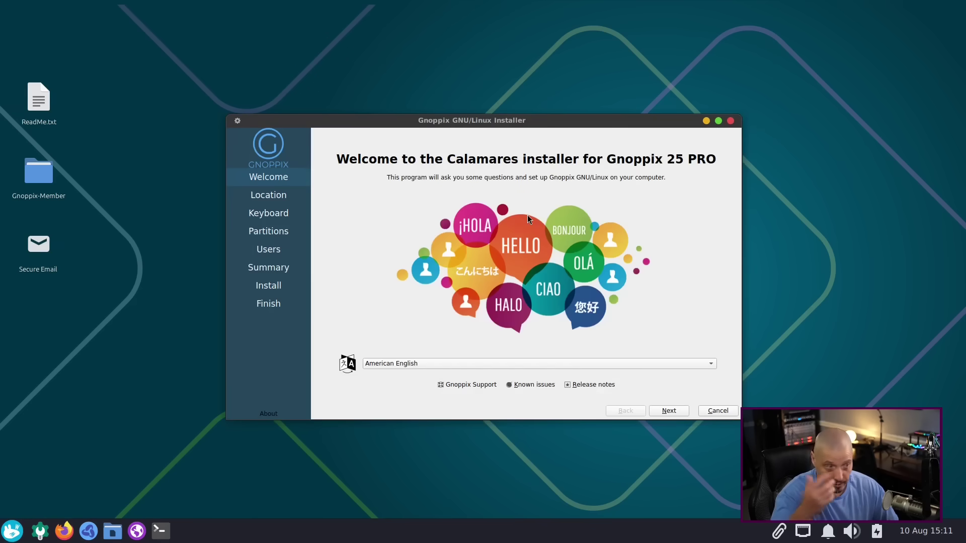
# Step: Set the time zone to America/Chicago and keep the English (US) keyboard layout
pyautogui.click(668, 411)
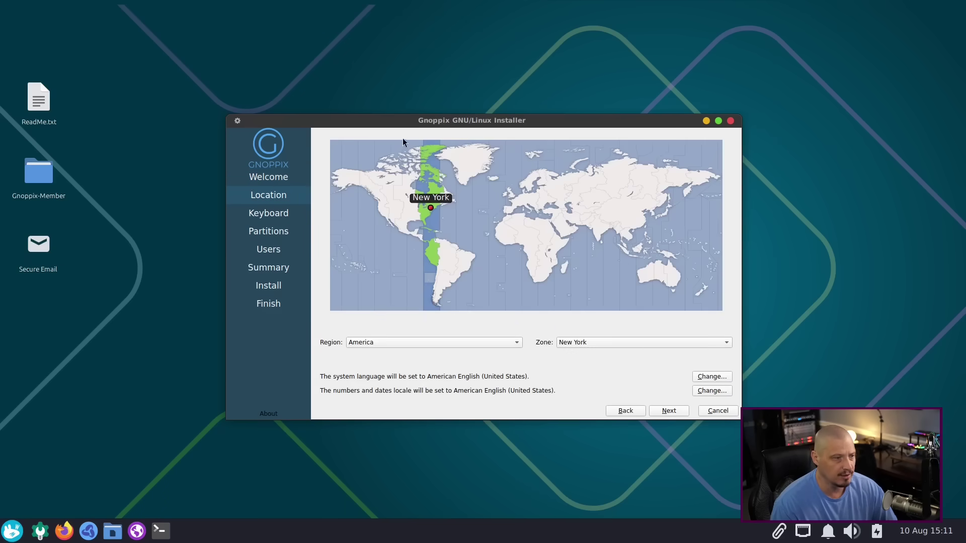
pyautogui.click(414, 212)
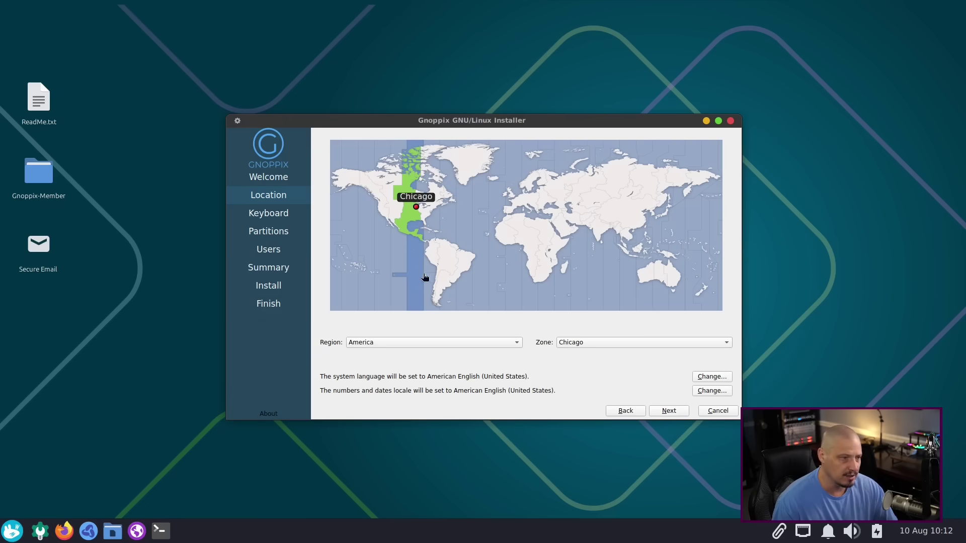
pyautogui.click(671, 411)
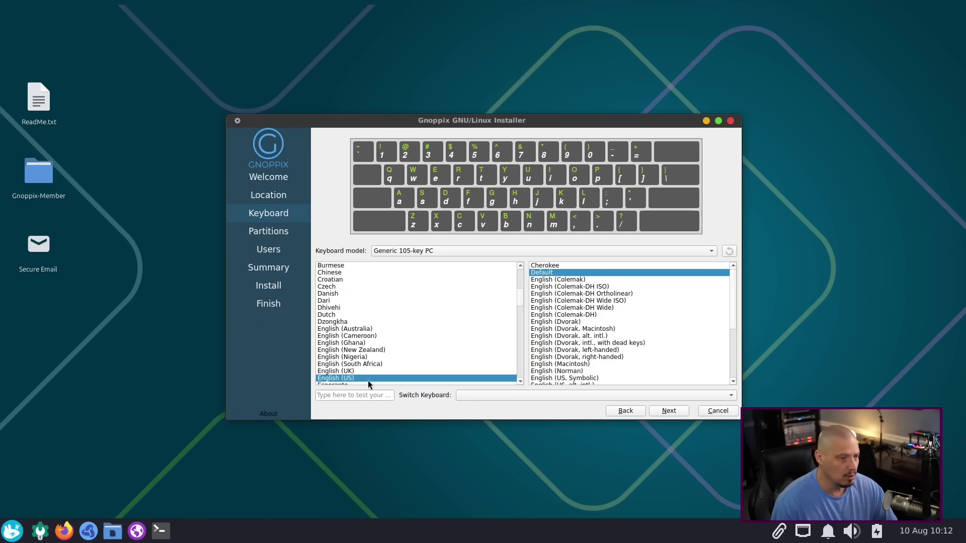
pyautogui.click(669, 411)
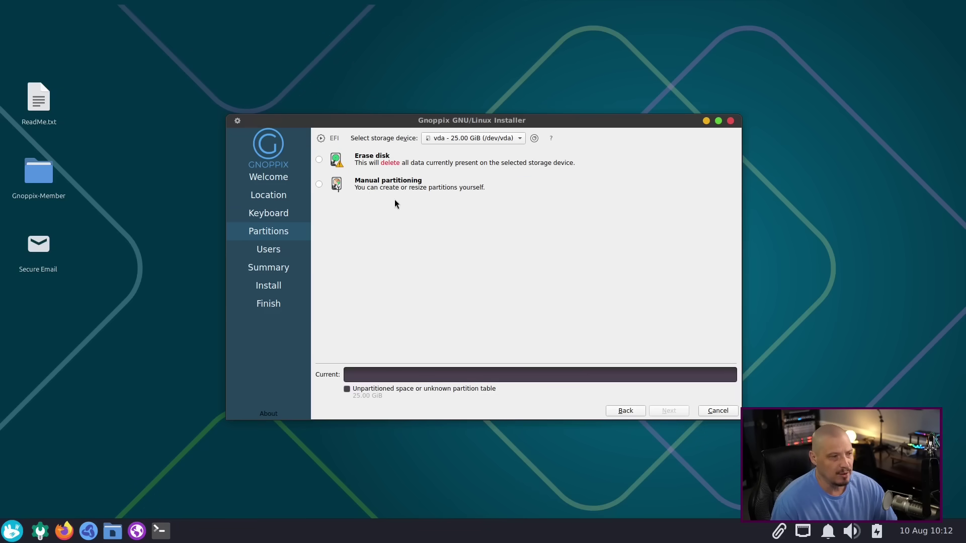
# Step: Choose Manual partitioning instead of Erase disk for the 25 GiB vda disk
pyautogui.click(366, 160)
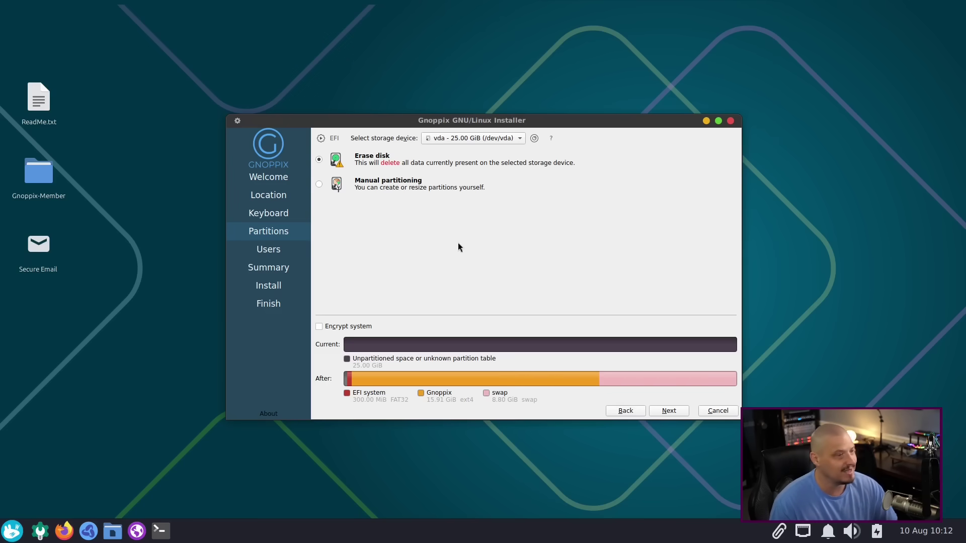
pyautogui.click(372, 188)
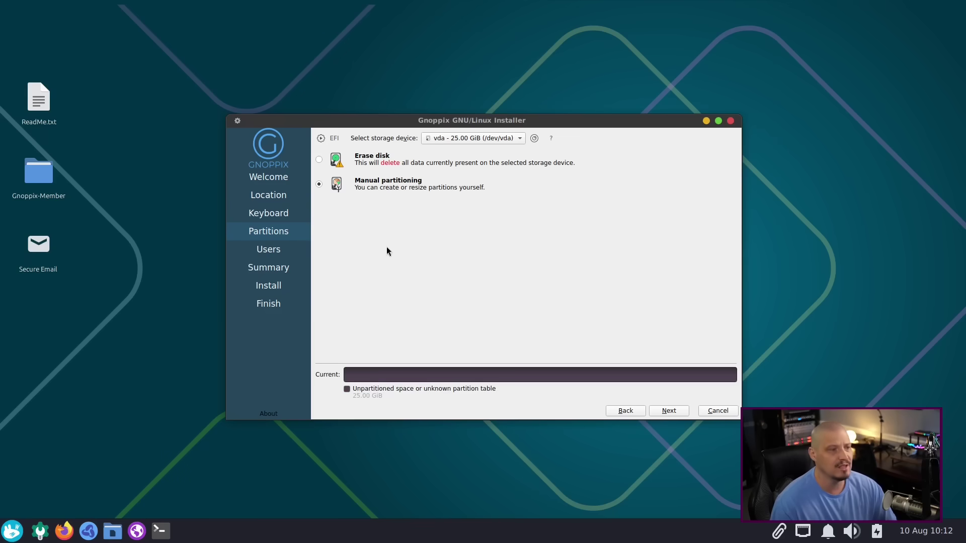
# Step: Create a new GPT partition table on vda in the manual partition editor
pyautogui.click(669, 411)
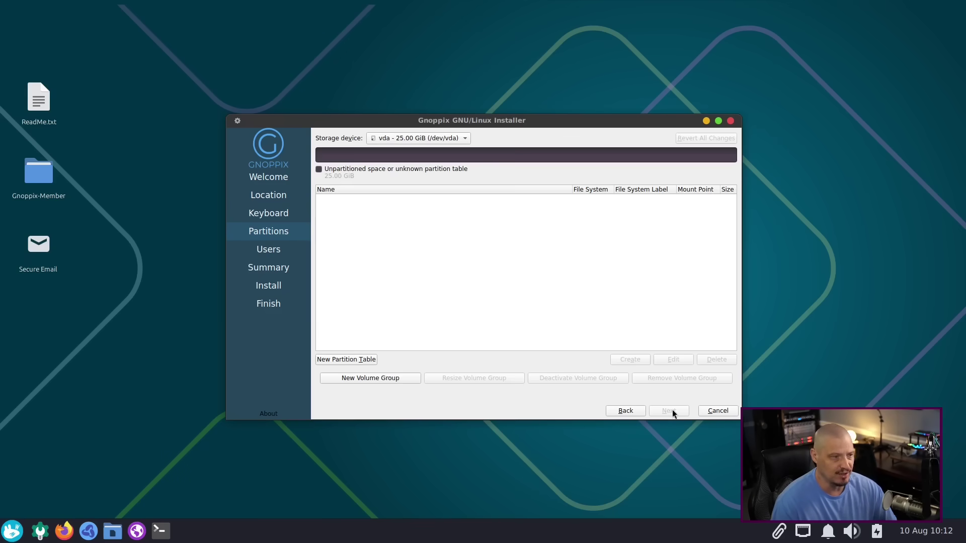
pyautogui.click(349, 360)
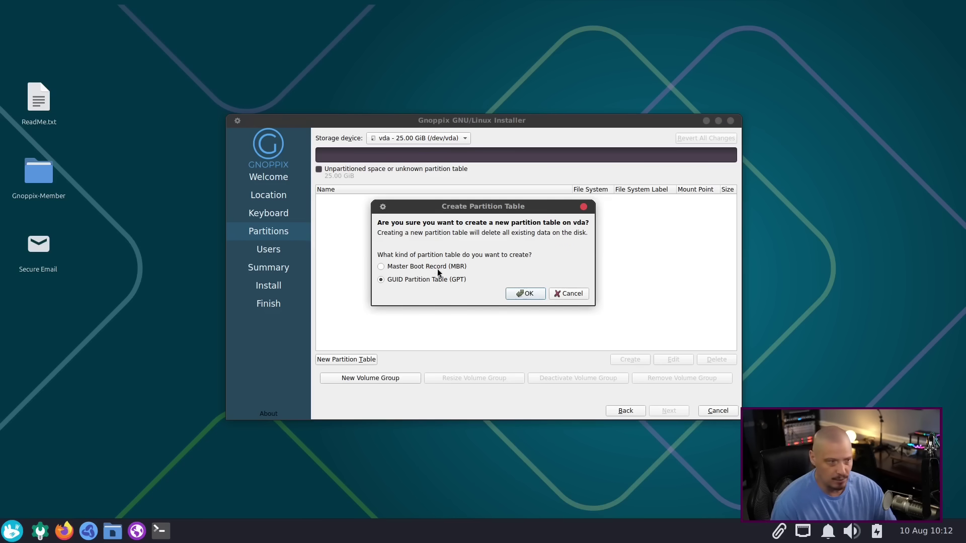
pyautogui.click(523, 297)
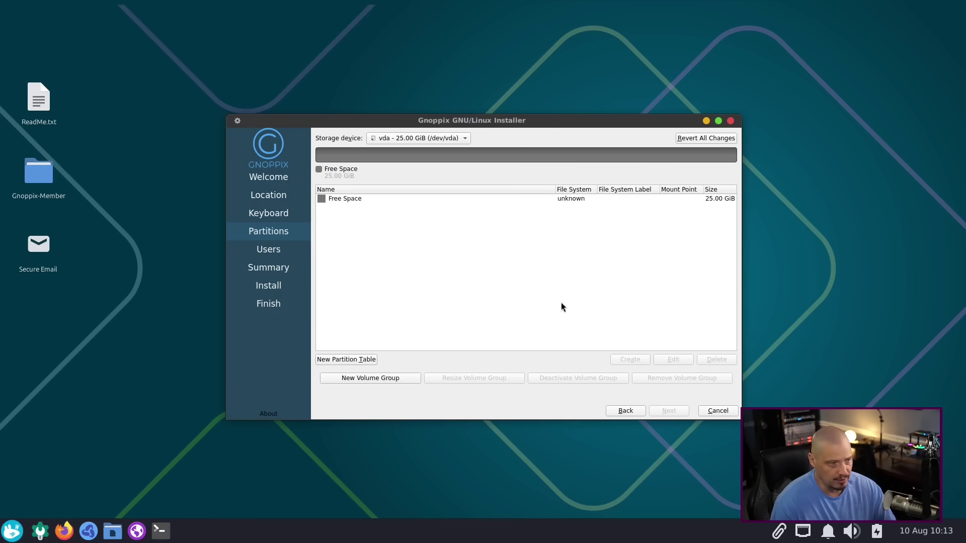
# Step: Create a 512 MiB fat32 partition mounted at /boot/efi with the boot flag
pyautogui.click(427, 198)
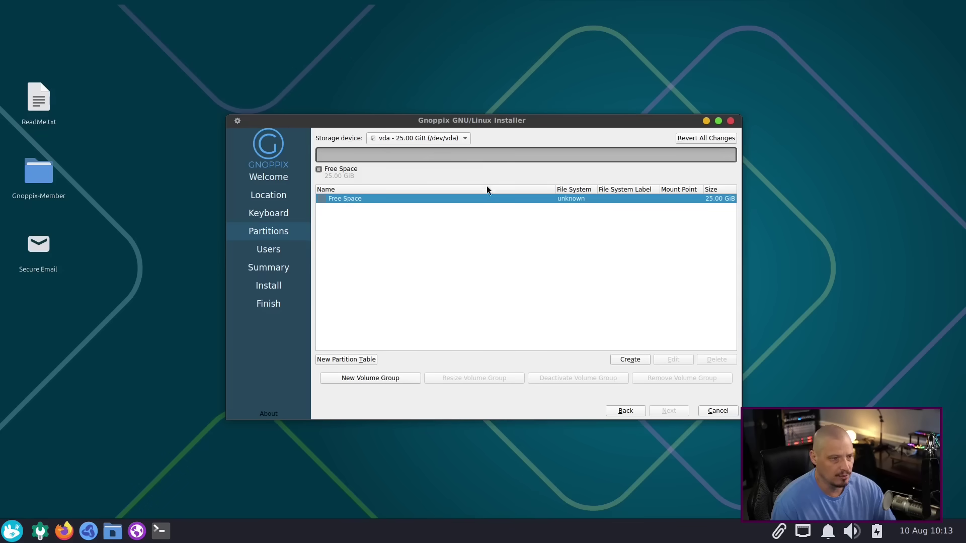
pyautogui.click(621, 361)
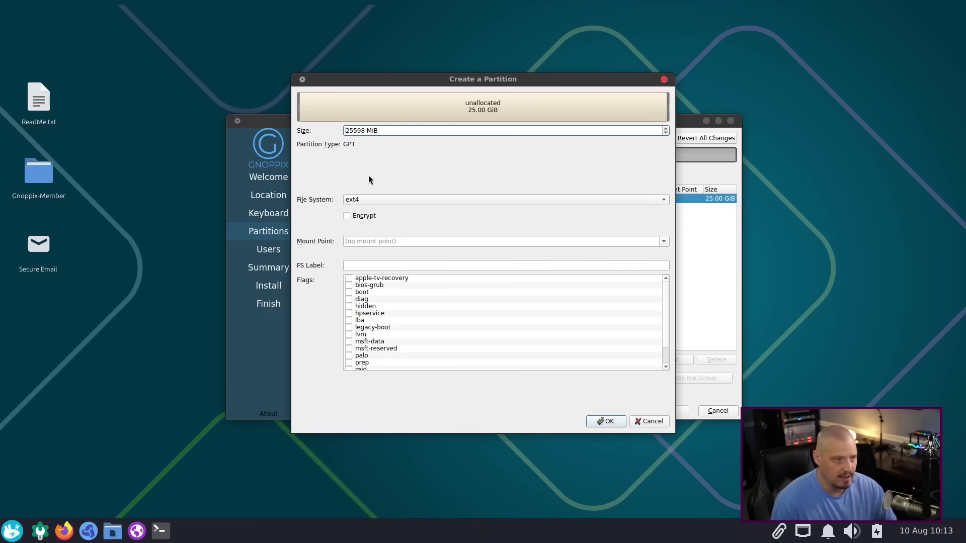
pyautogui.doubleClick(354, 131)
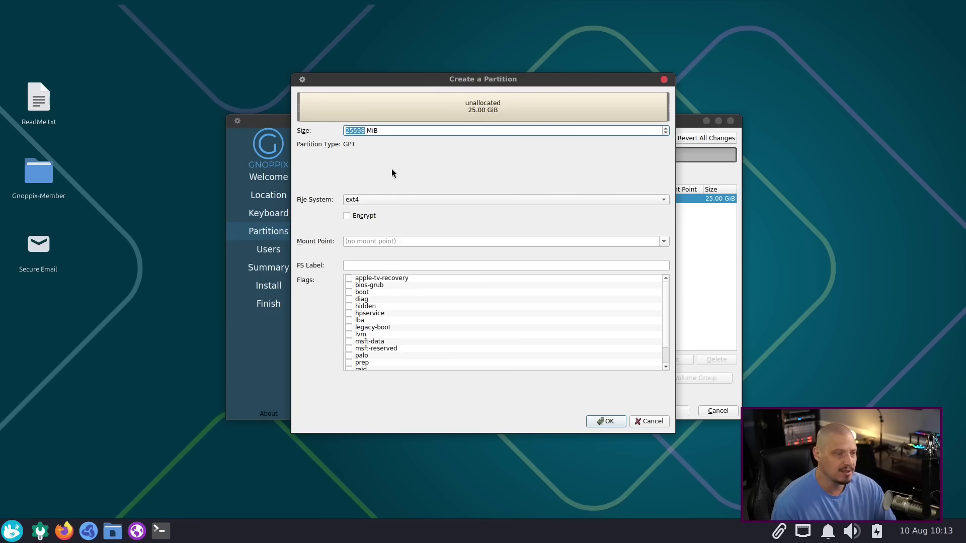
pyautogui.write('300')
pyautogui.press('BackSpace')
pyautogui.press('BackSpace')
pyautogui.press('BackSpace')
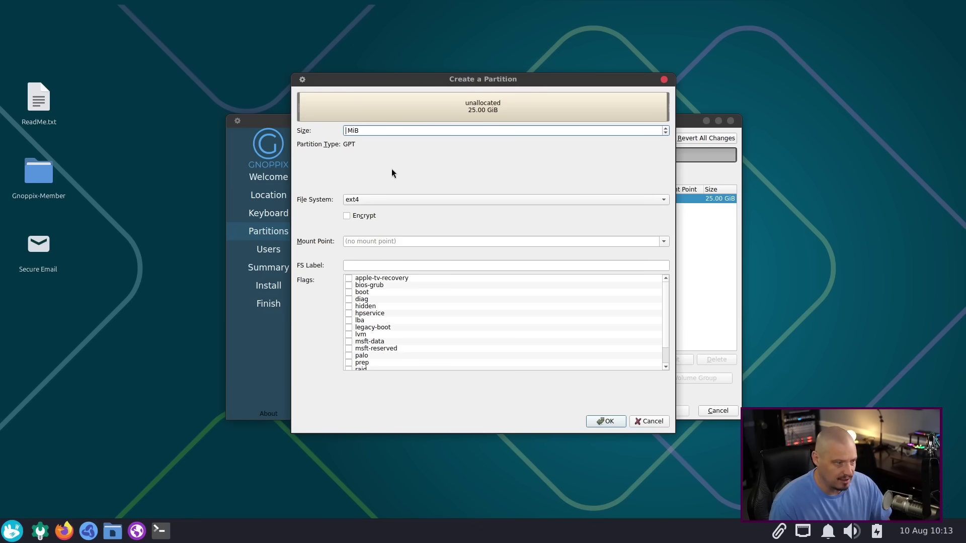
pyautogui.write('512')
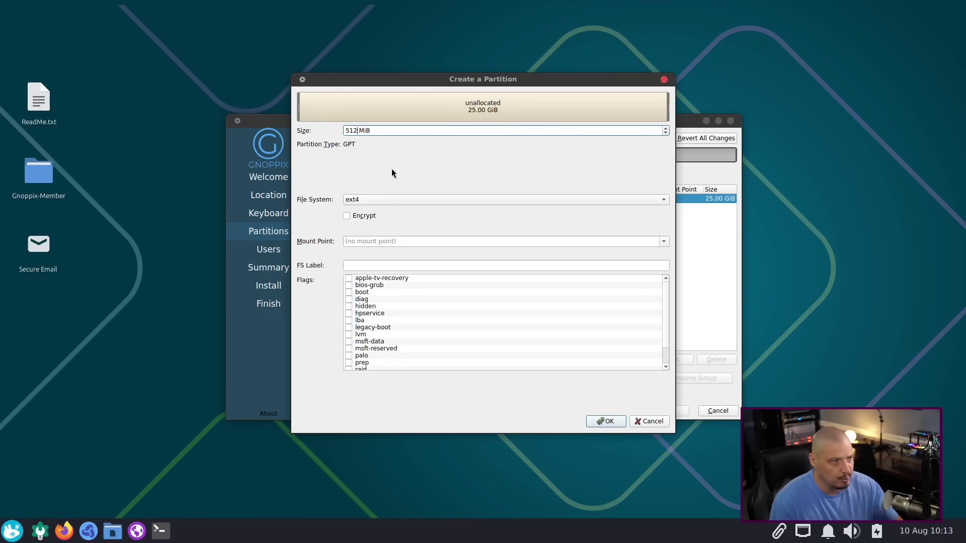
pyautogui.click(399, 200)
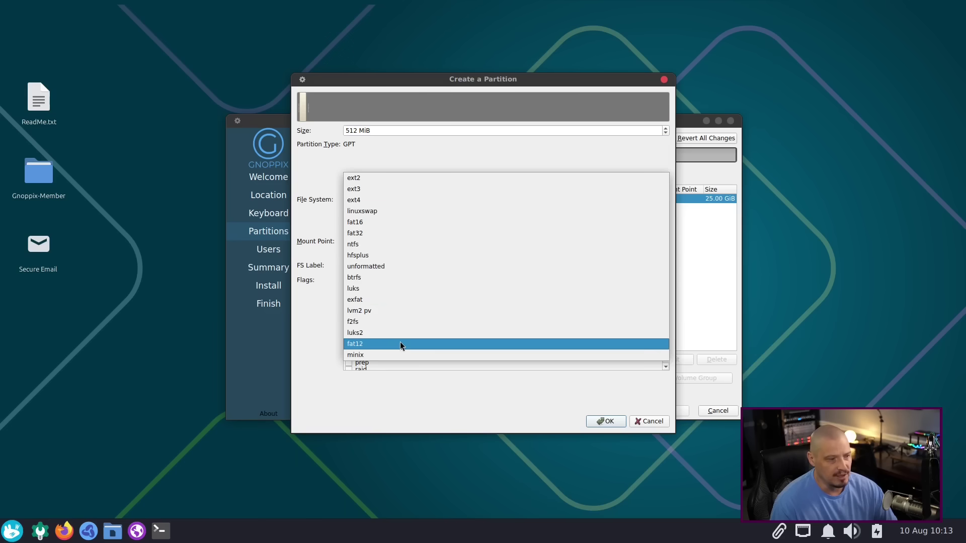
pyautogui.click(375, 234)
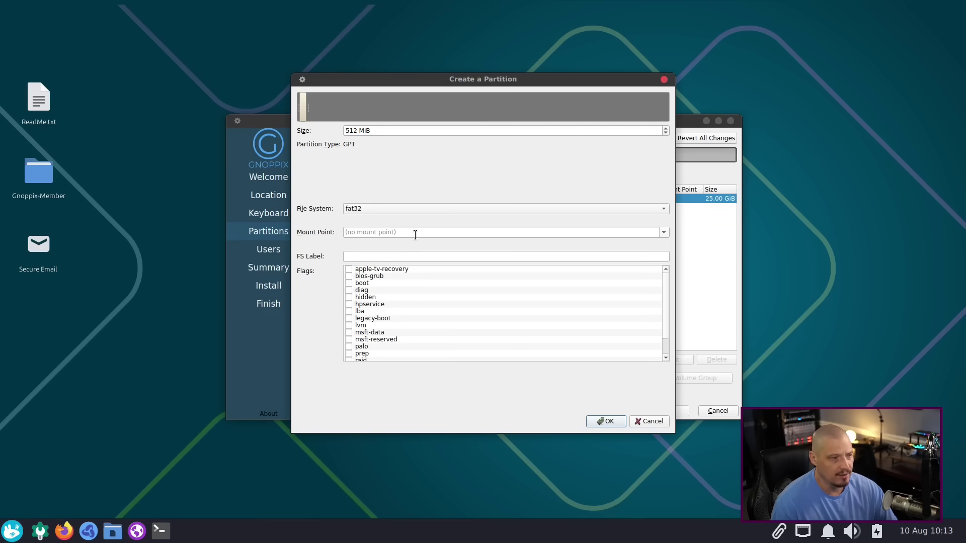
pyautogui.click(664, 231)
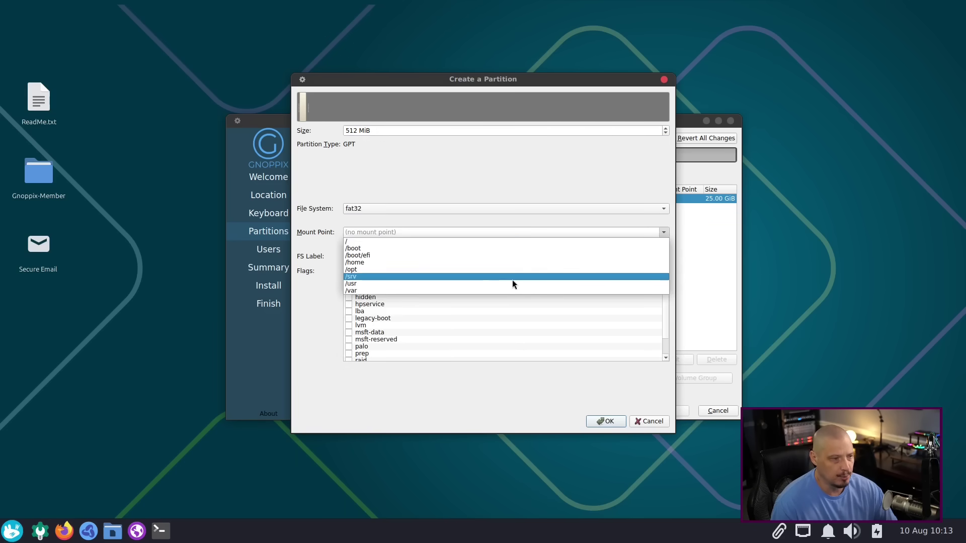
pyautogui.click(409, 255)
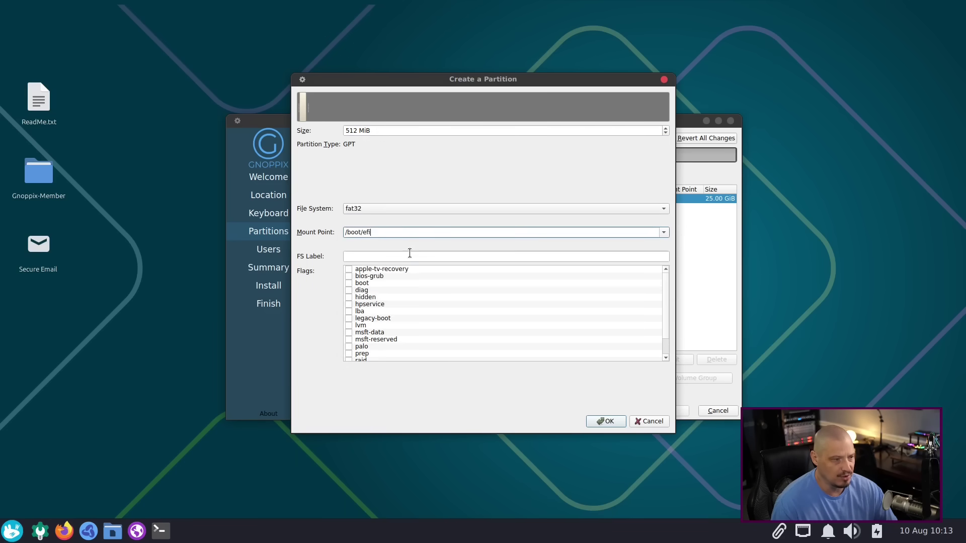
pyautogui.click(349, 282)
pyautogui.click(597, 421)
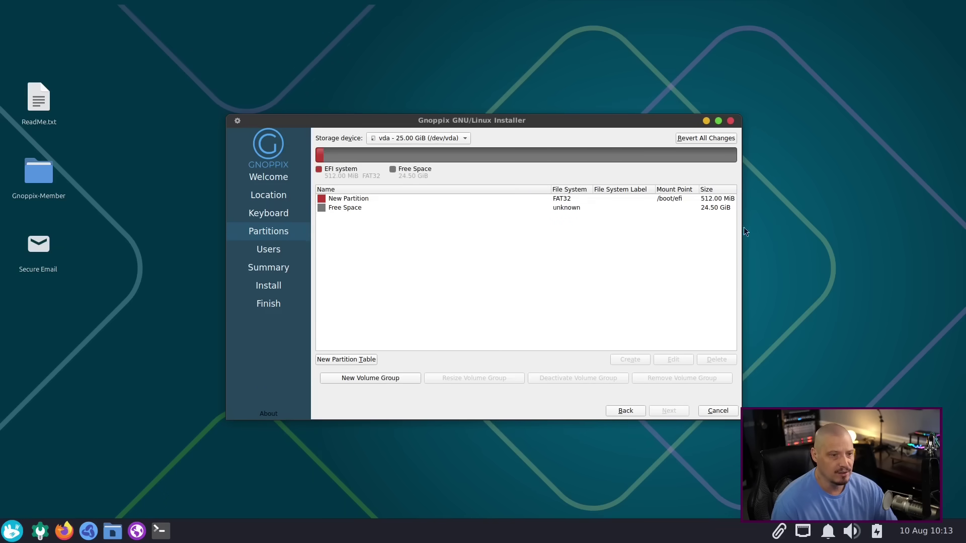
# Step: Create a root partition on the remaining 24.50 GiB mounted at / and continue to Users
pyautogui.click(356, 210)
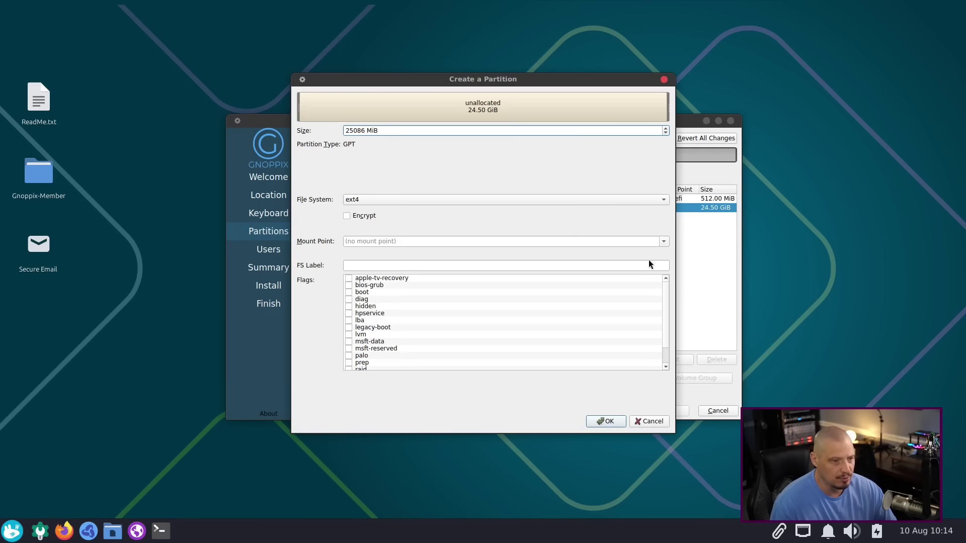
pyautogui.click(664, 242)
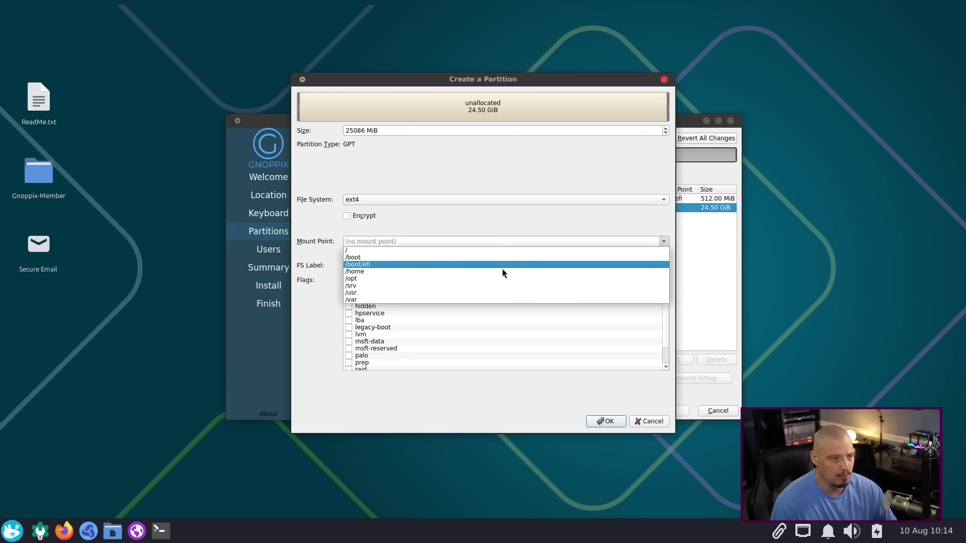
pyautogui.click(403, 252)
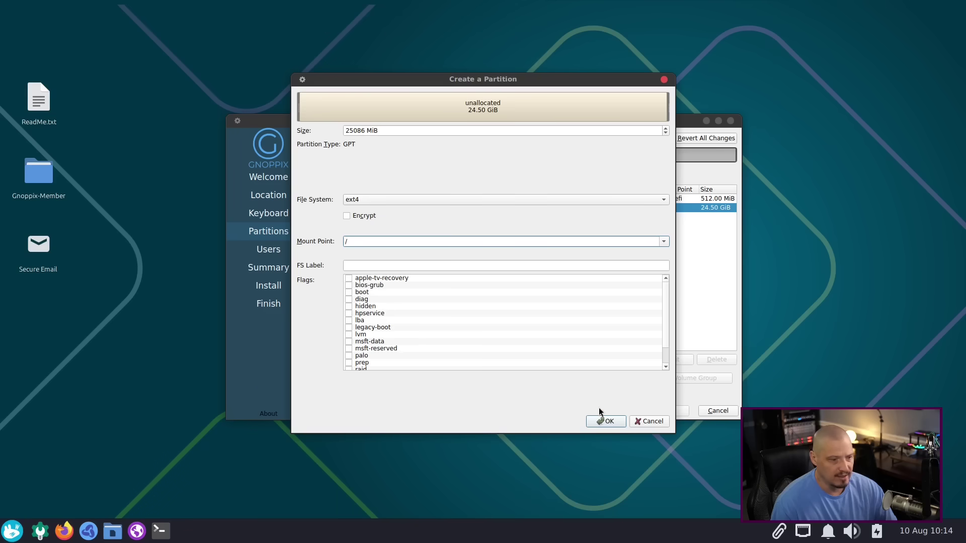
pyautogui.click(602, 422)
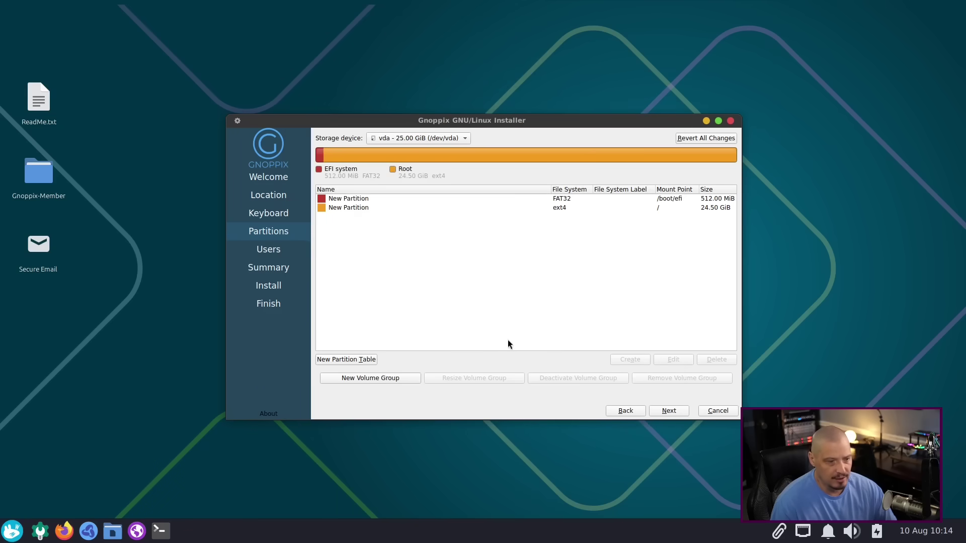
pyautogui.click(669, 410)
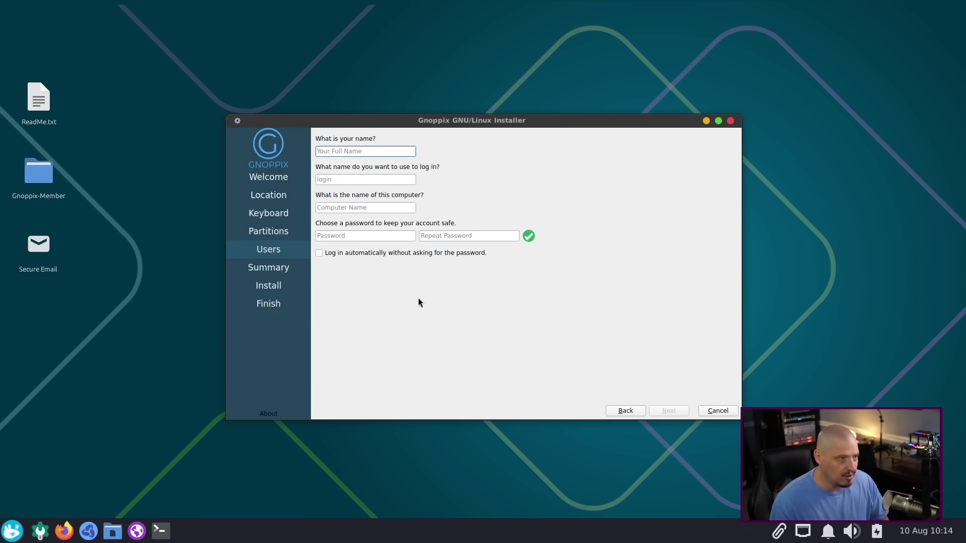
# Step: Enter the full name, set computer name gnoppix-vm, and enter the account password twice
pyautogui.write('dt')
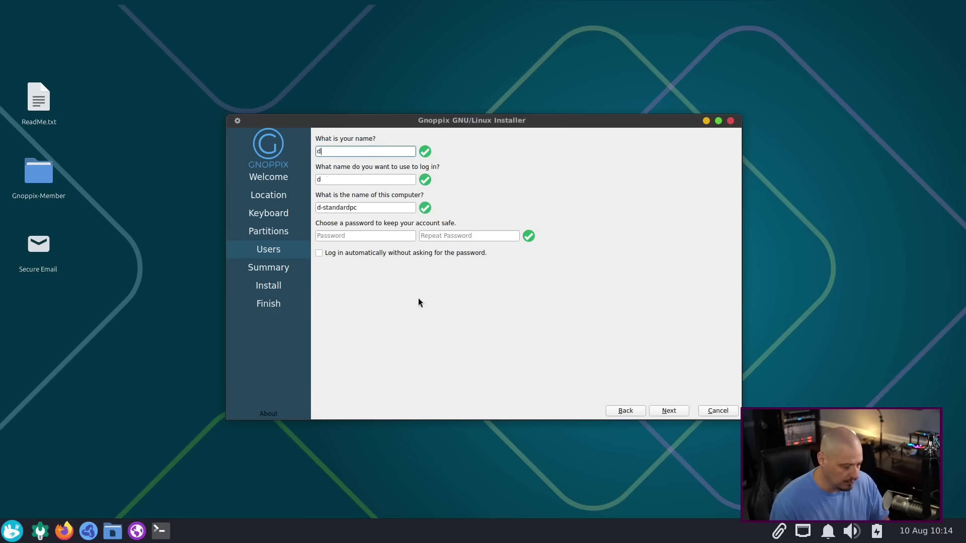
pyautogui.click(345, 208)
pyautogui.tripleClick(345, 208)
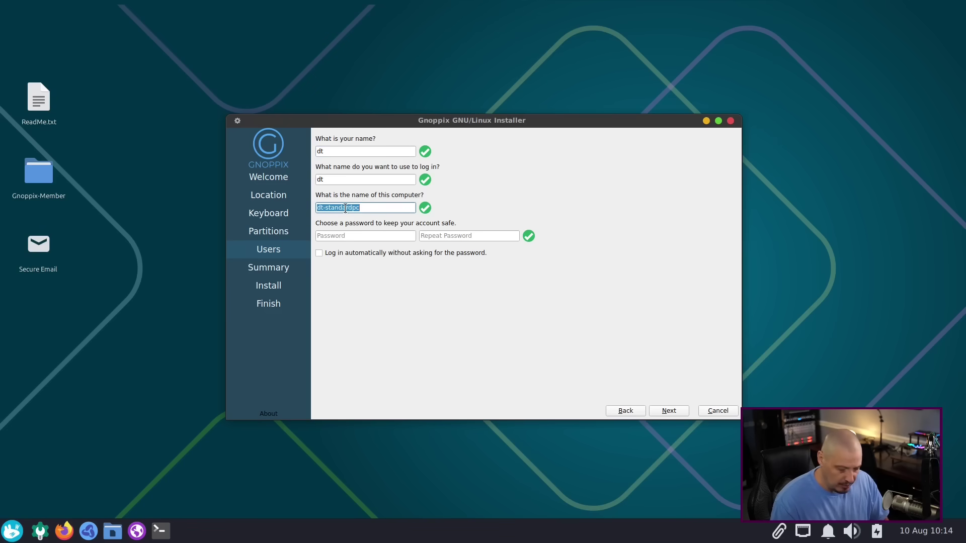
pyautogui.write('gnoppix')
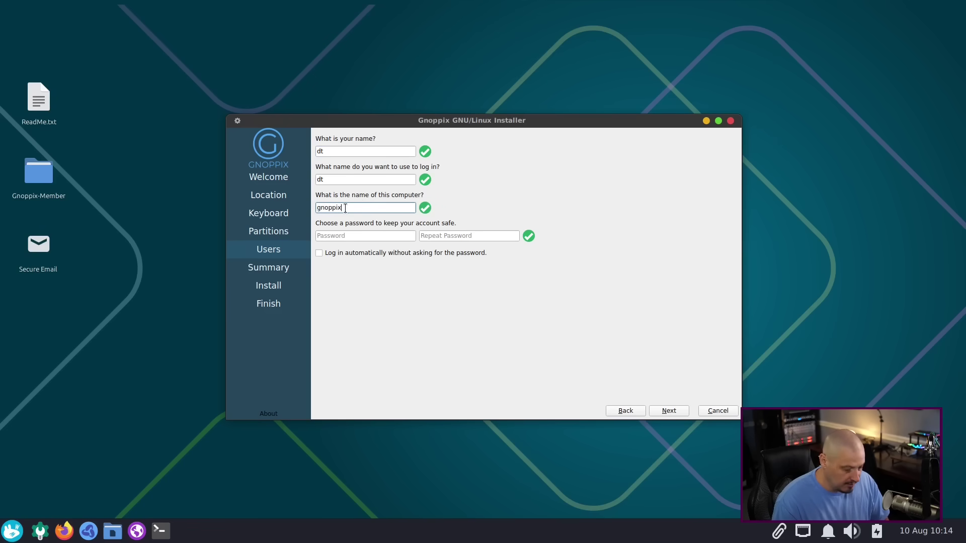
pyautogui.write('-vm')
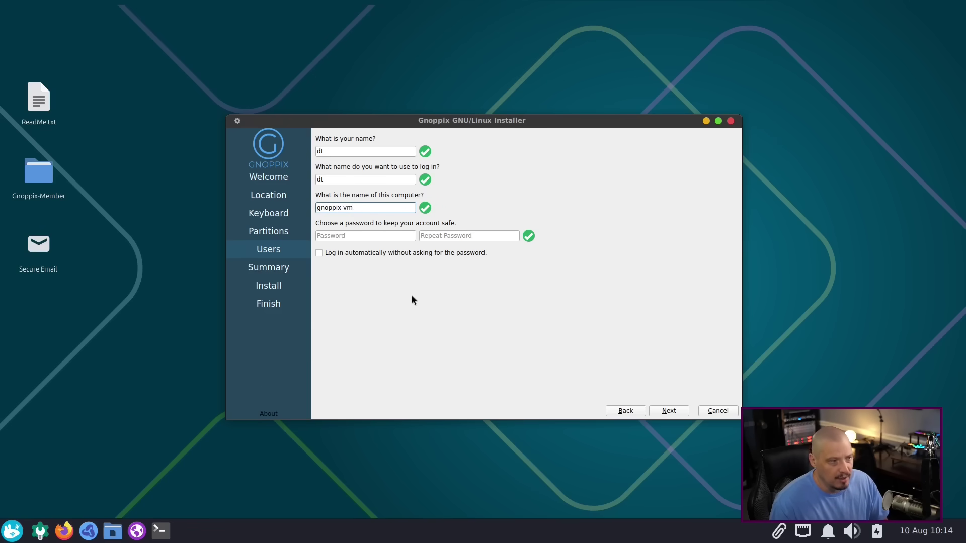
pyautogui.click(385, 236)
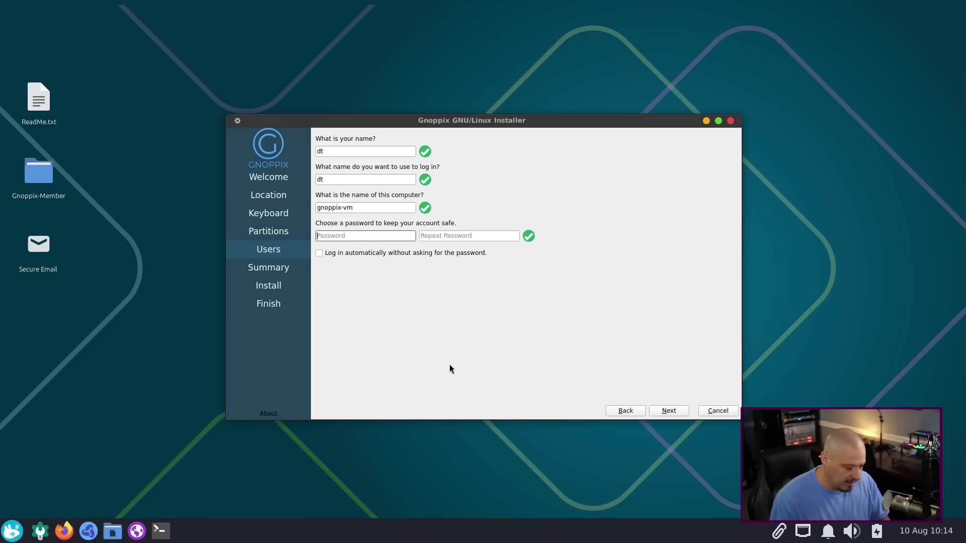
pyautogui.press('Tab')
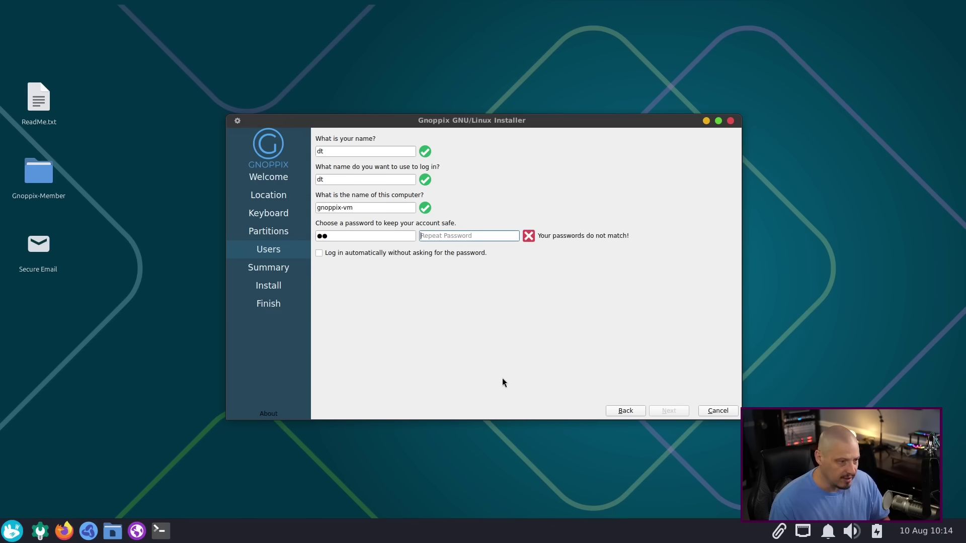
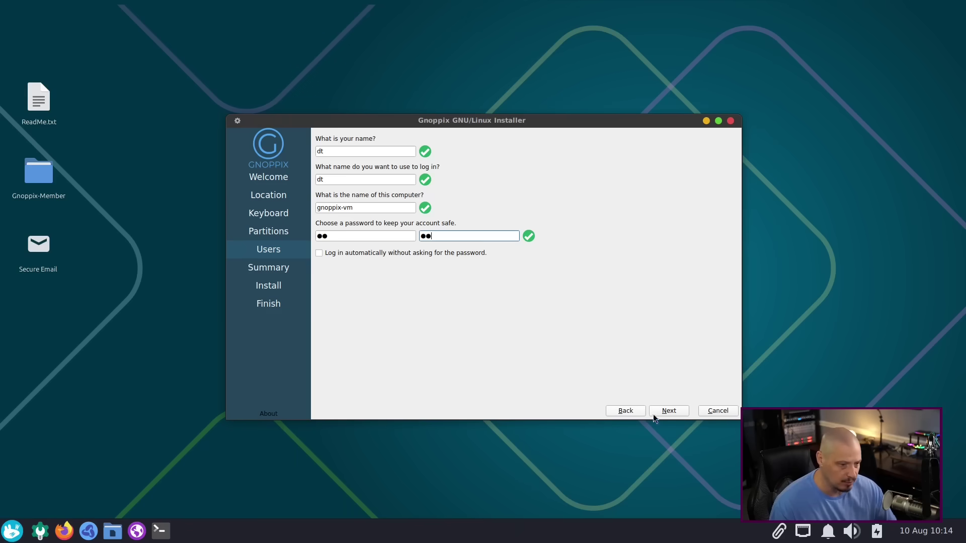
pyautogui.click(672, 412)
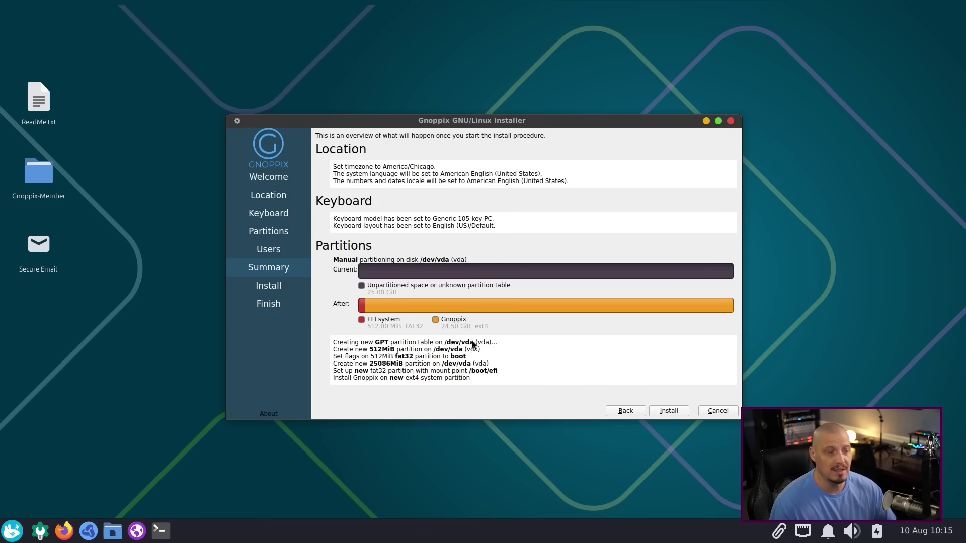
# Step: Start the Gnoppix installation from the Summary page with the reviewed vda layout
pyautogui.click(667, 410)
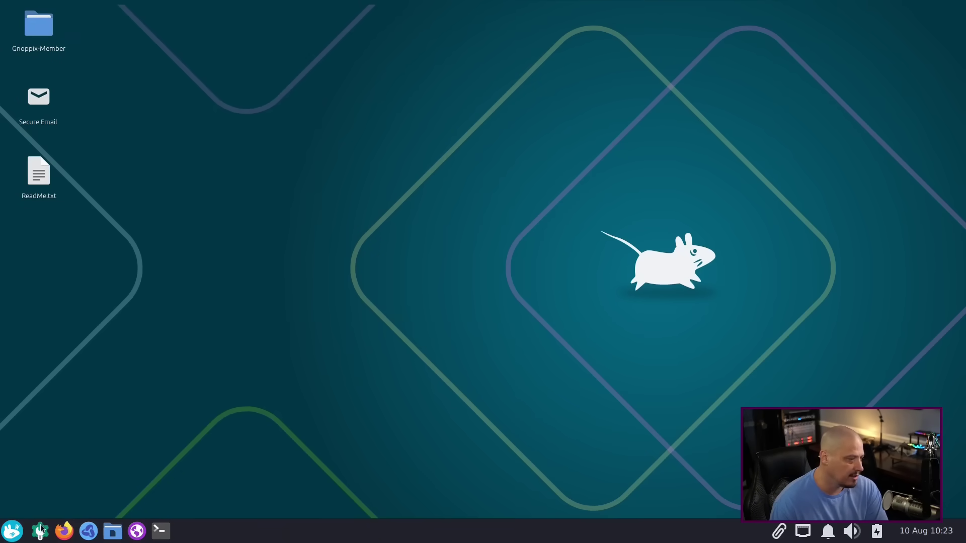
# Step: Search the applications menu for 'ai' to list Gnoppix AI Installer and Gnoppix GPT AI
pyautogui.click(12, 530)
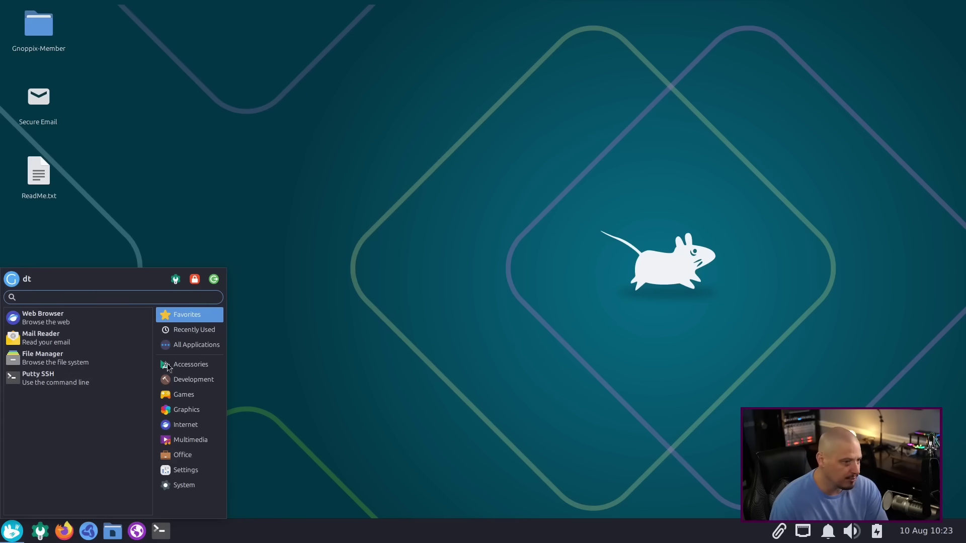
pyautogui.click(382, 305)
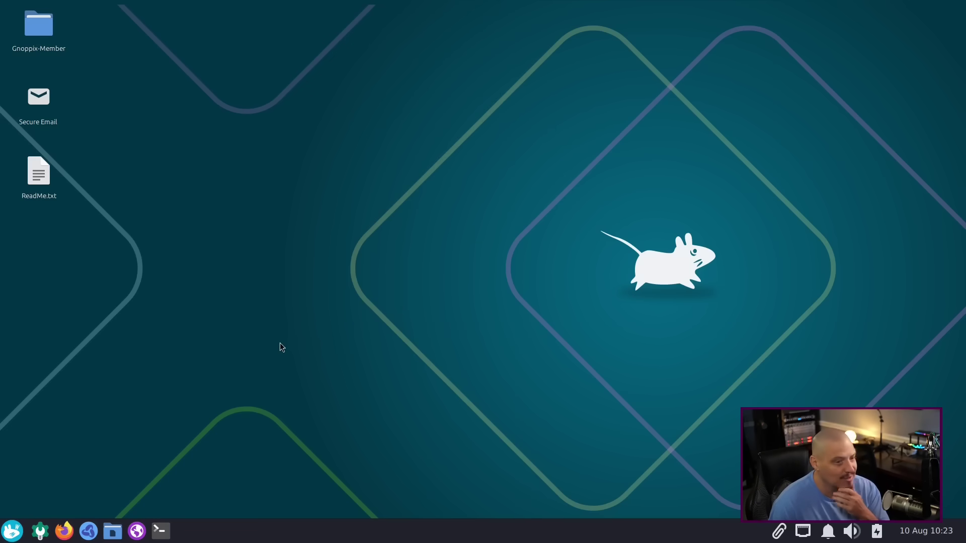
pyautogui.click(17, 536)
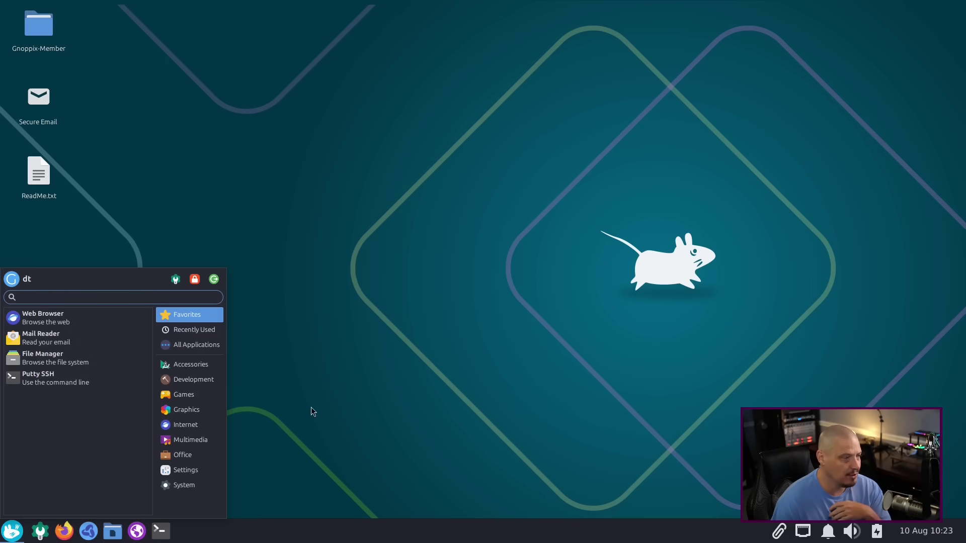
pyautogui.write('ai')
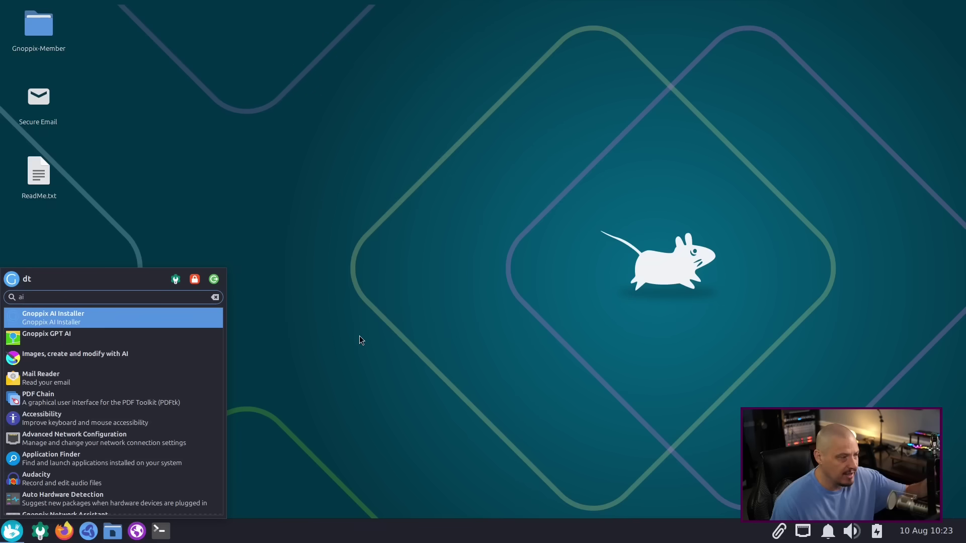
# Step: Run Gnoppix AI Installer, approve the AI application install, and dismiss the success message
pyautogui.click(117, 325)
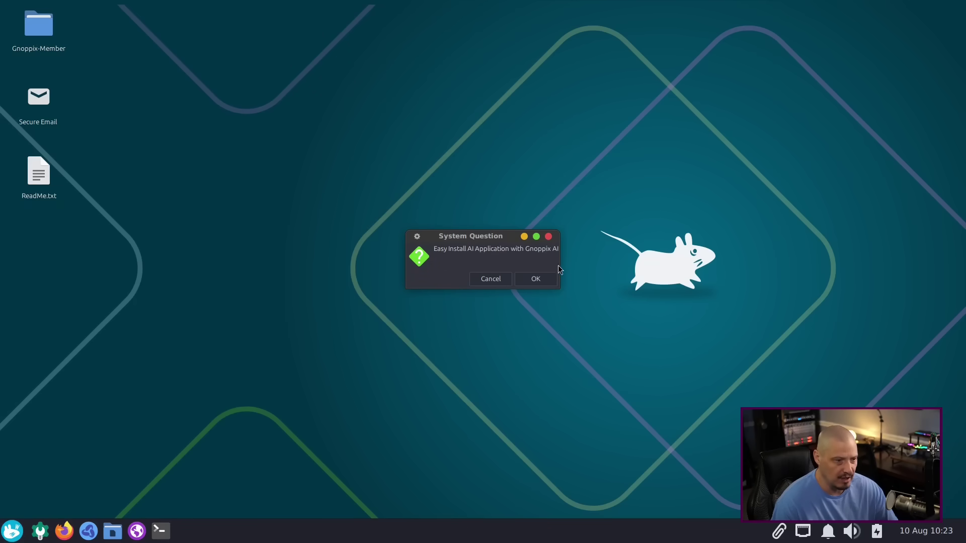
pyautogui.click(544, 283)
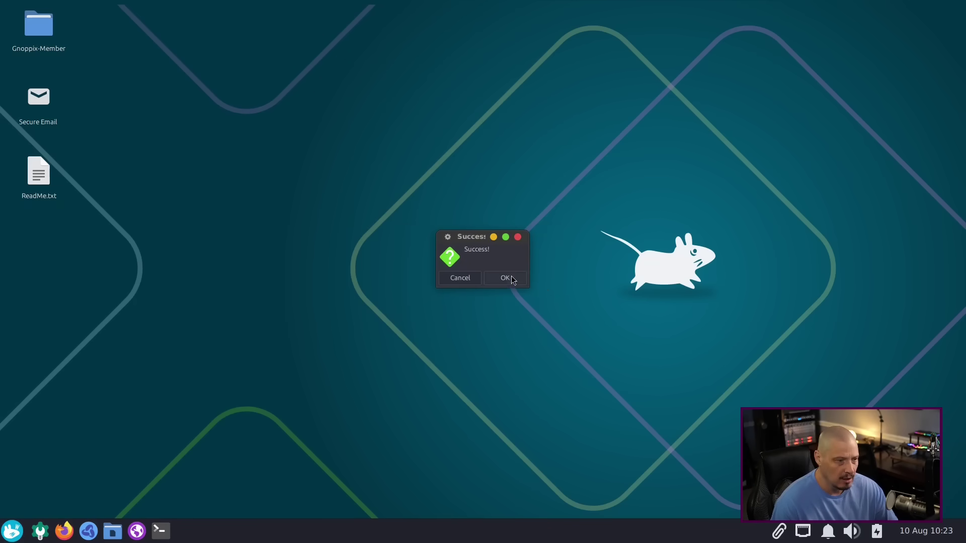
pyautogui.click(510, 280)
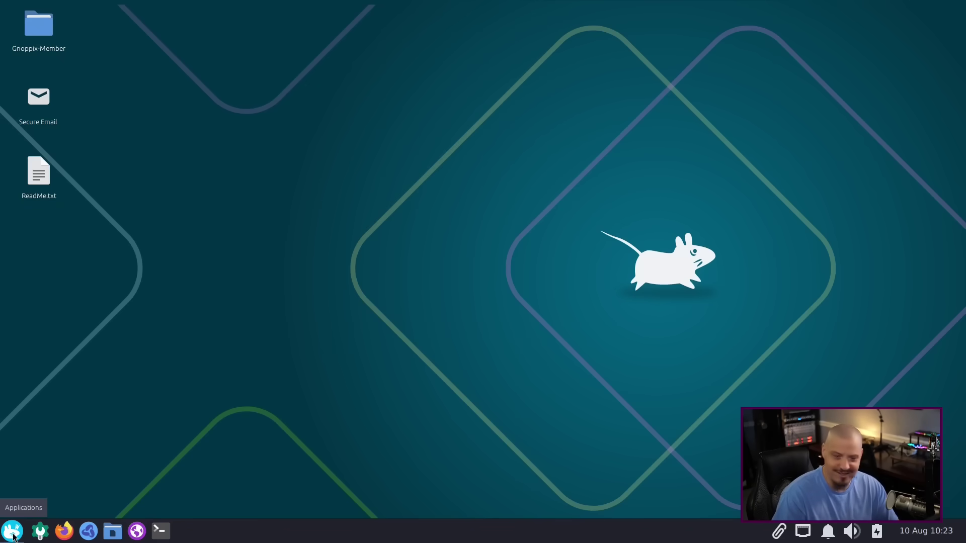
pyautogui.click(12, 532)
pyautogui.write('ai')
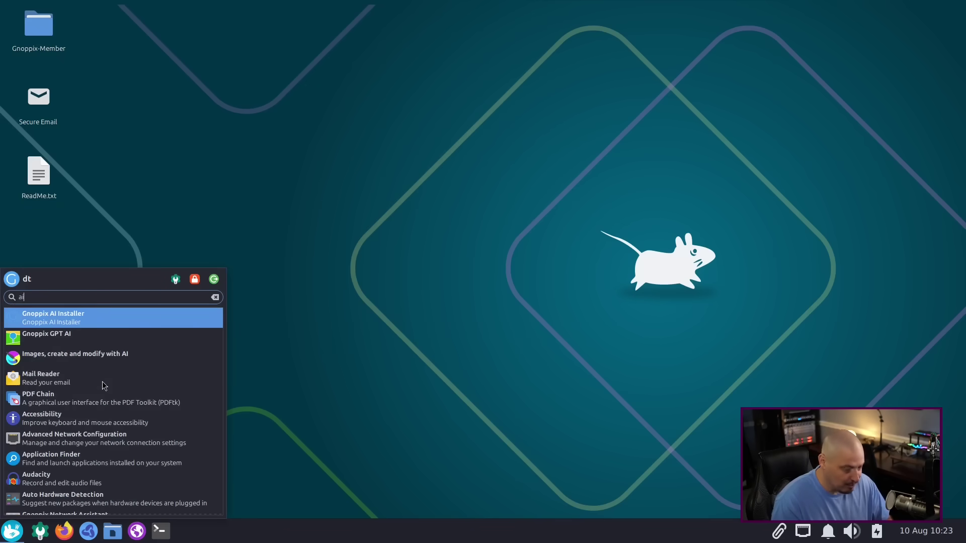
pyautogui.click(108, 343)
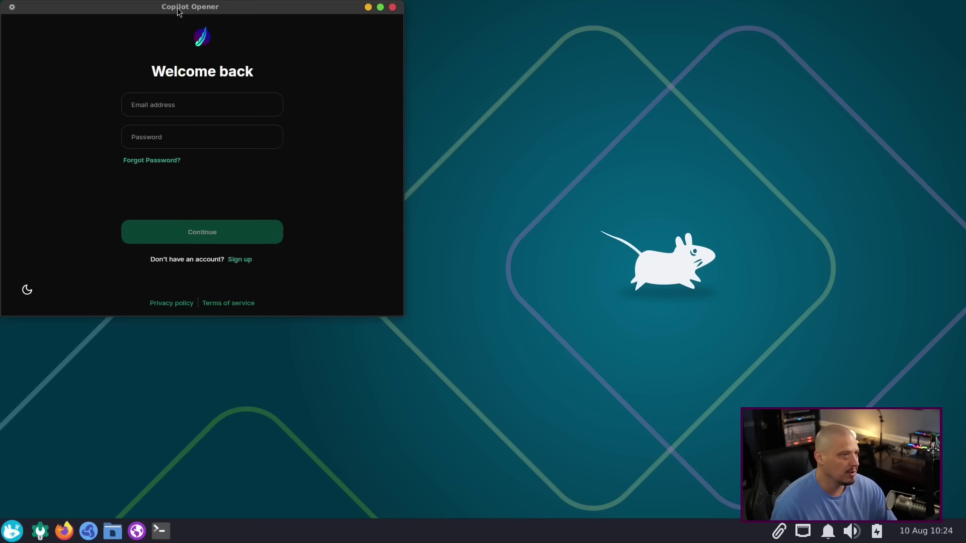
pyautogui.moveTo(179, 10); pyautogui.dragTo(697, 56)
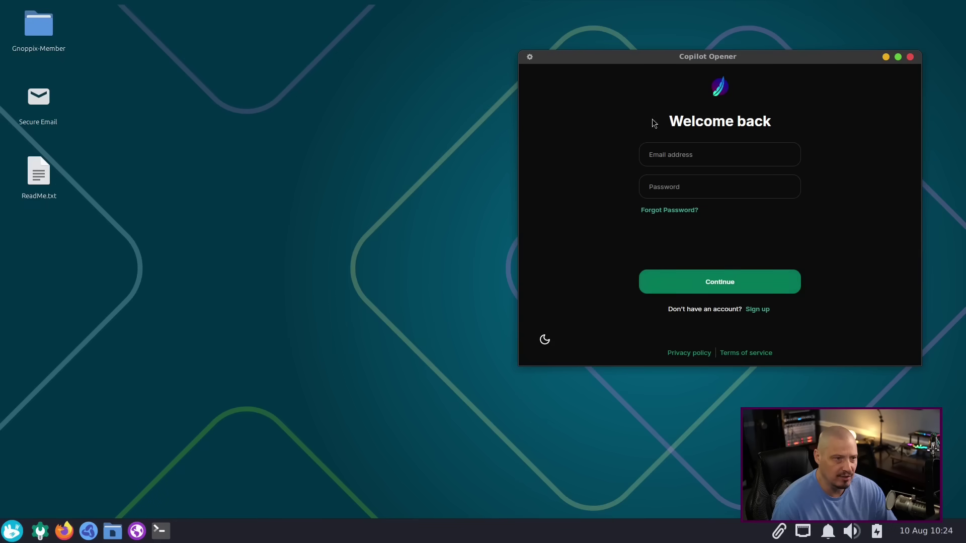
pyautogui.moveTo(696, 54); pyautogui.dragTo(472, 98)
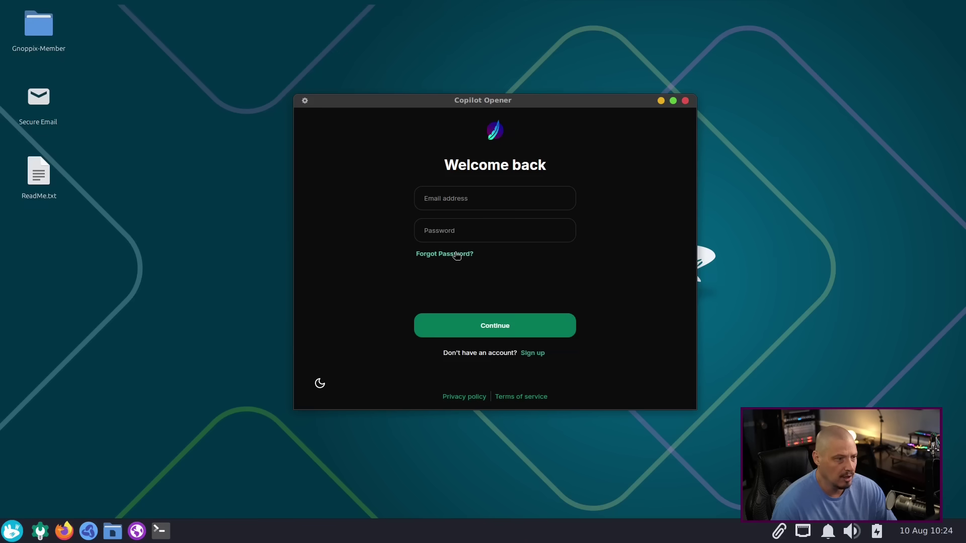
pyautogui.click(457, 256)
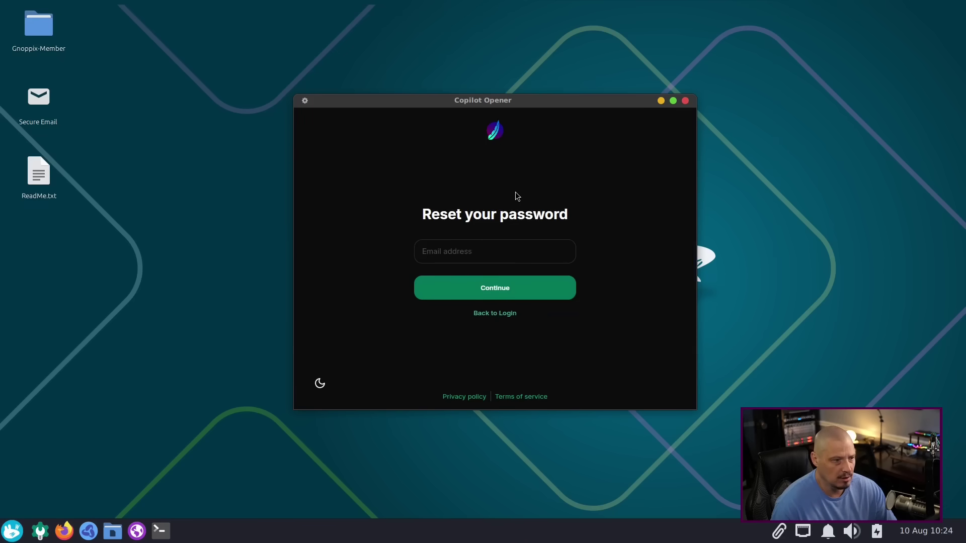
pyautogui.click(496, 314)
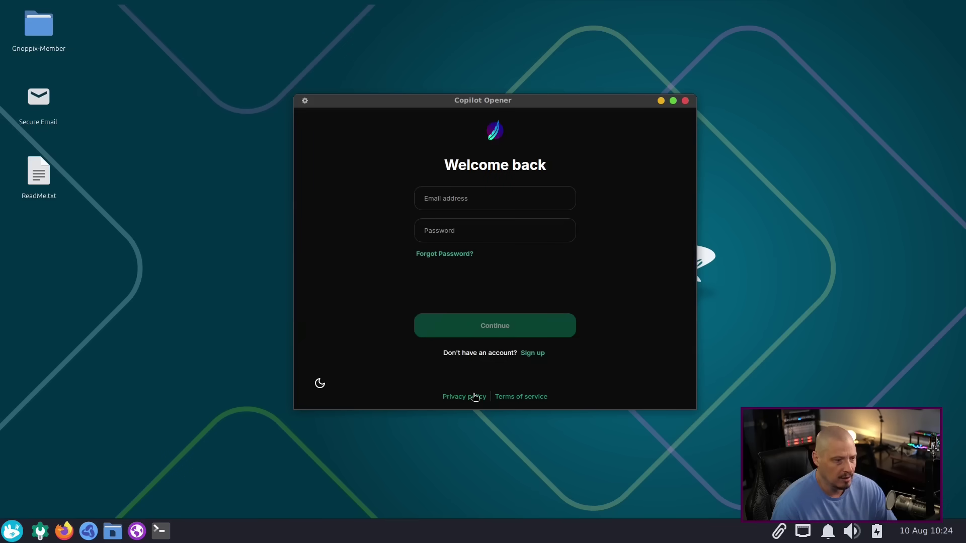
pyautogui.click(533, 355)
pyautogui.moveTo(493, 96); pyautogui.dragTo(601, 122)
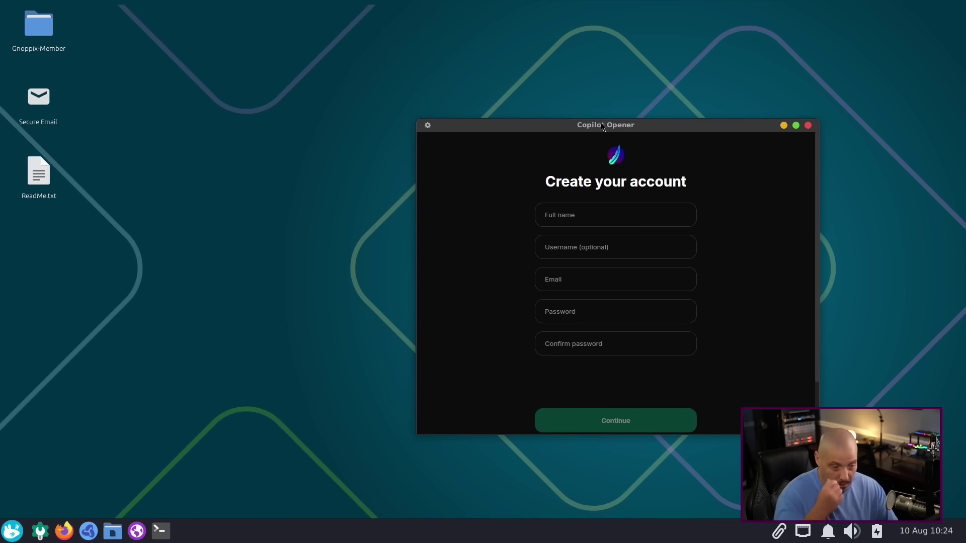
pyautogui.click(808, 126)
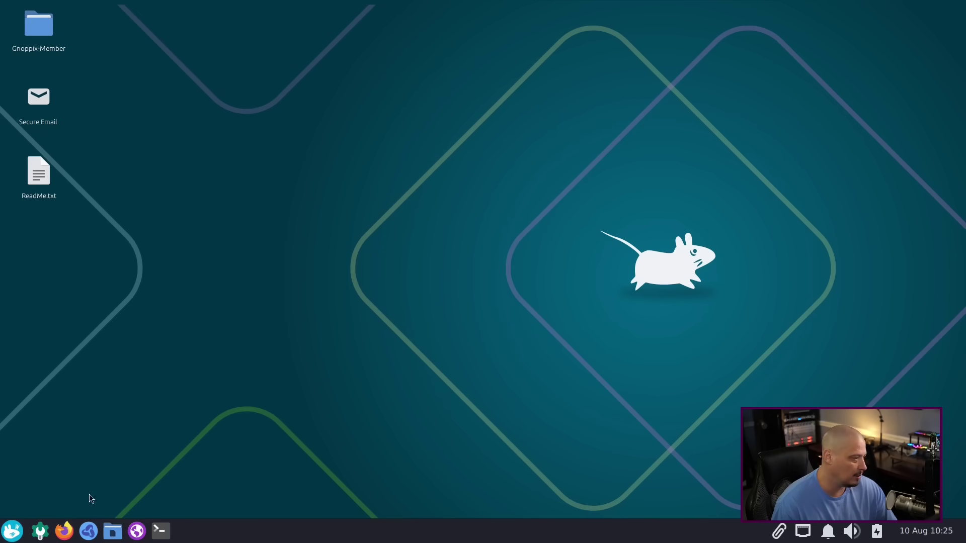
# Step: Launch Krita via the 'ai' menu search, then move and enlarge its window
pyautogui.click(18, 531)
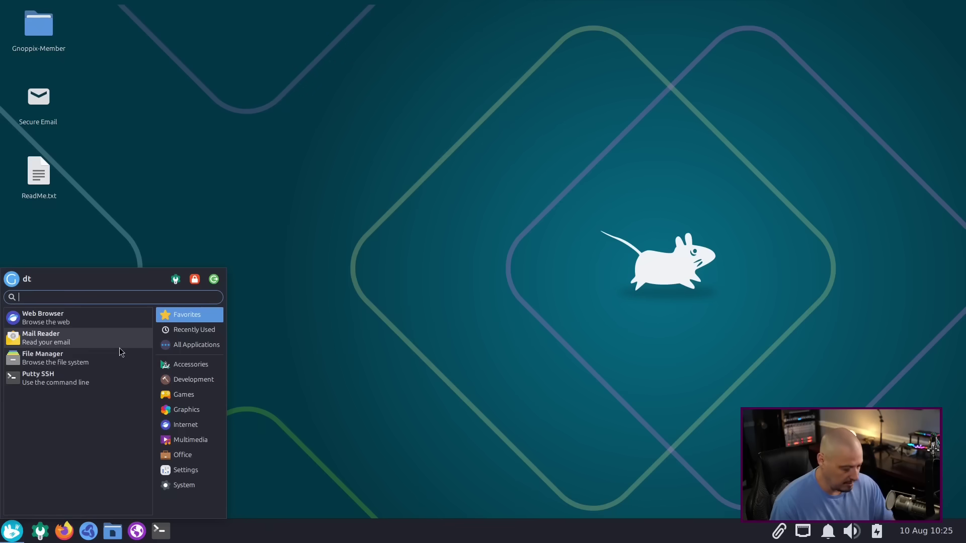
pyautogui.write('ai')
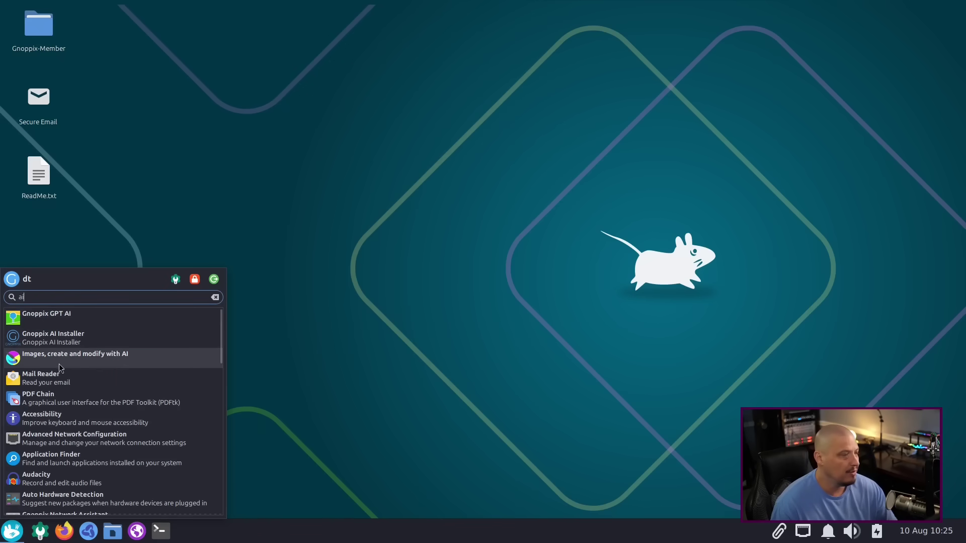
pyautogui.click(131, 356)
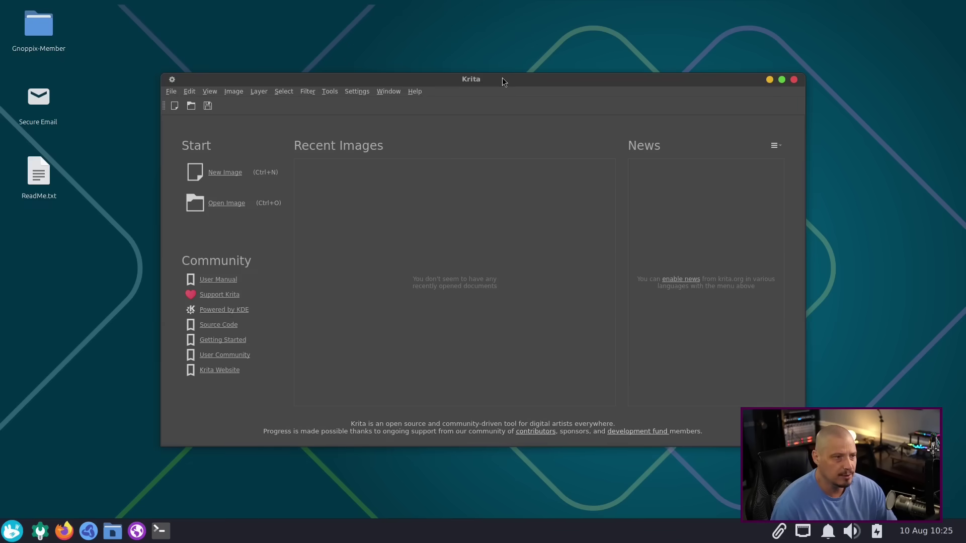
pyautogui.moveTo(502, 82); pyautogui.dragTo(393, 57)
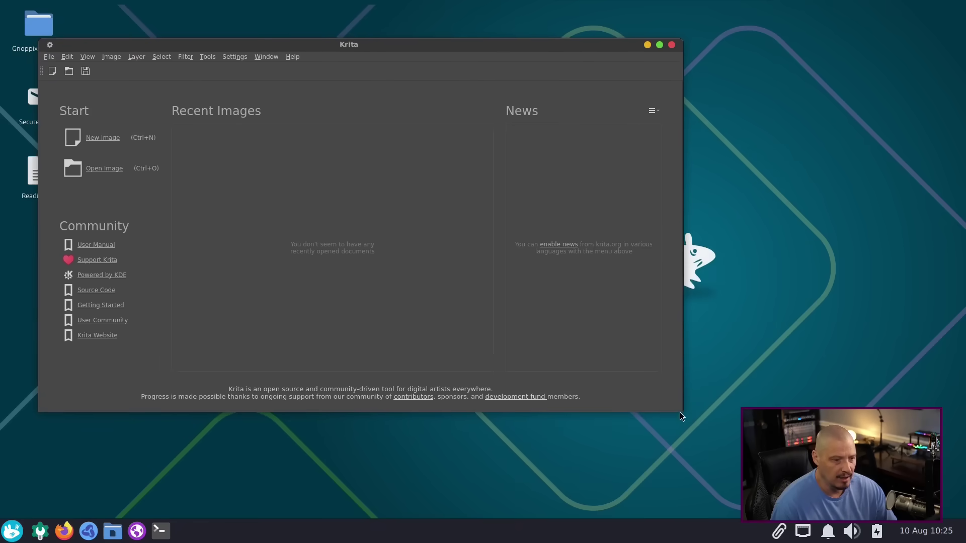
pyautogui.moveTo(680, 411); pyautogui.dragTo(900, 483)
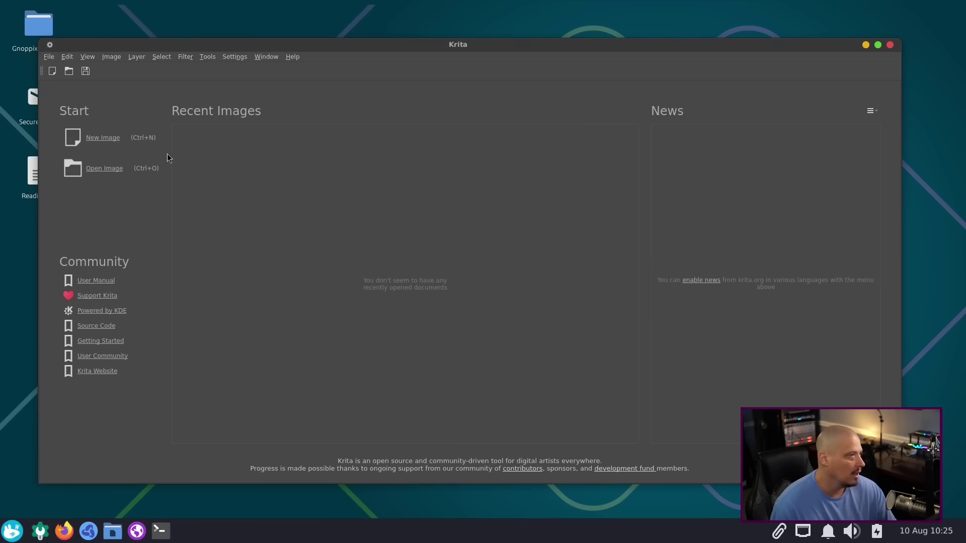
# Step: Create a blank 2480 × 3508 px image, then review and close the AI Image Generation configuration
pyautogui.click(107, 140)
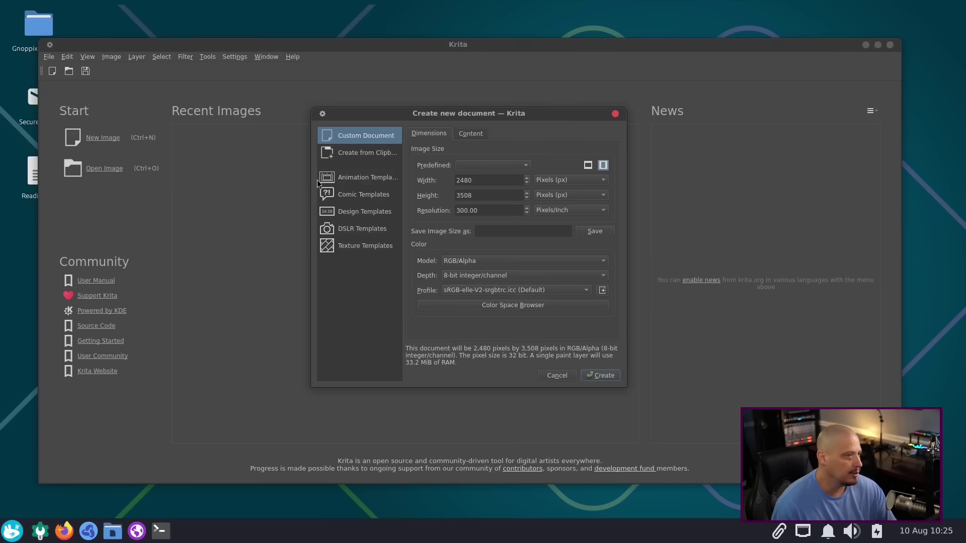
pyautogui.click(602, 375)
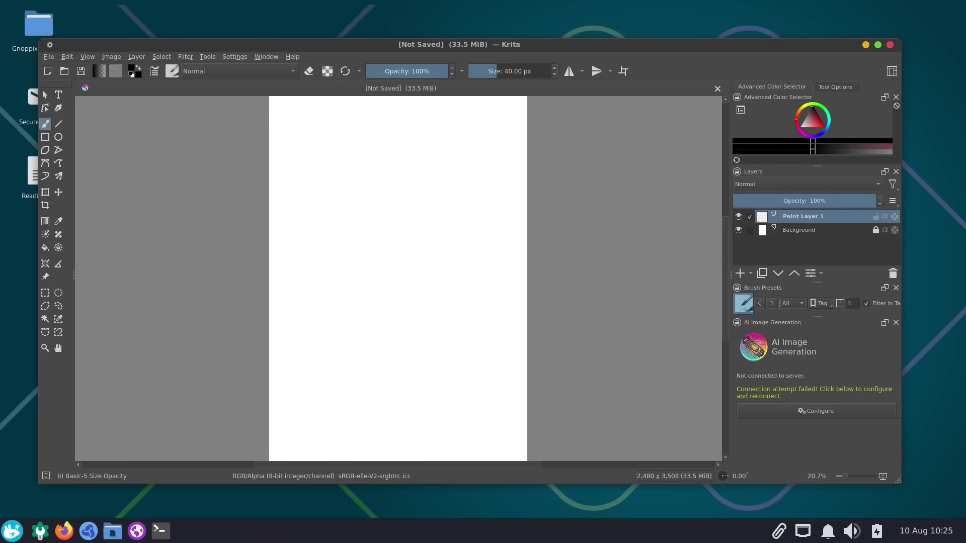
pyautogui.click(804, 415)
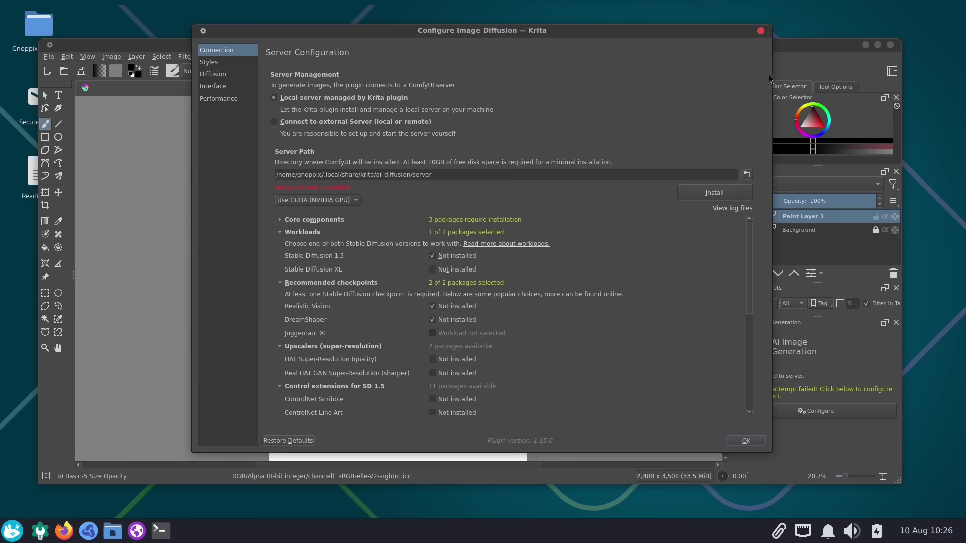
pyautogui.click(759, 31)
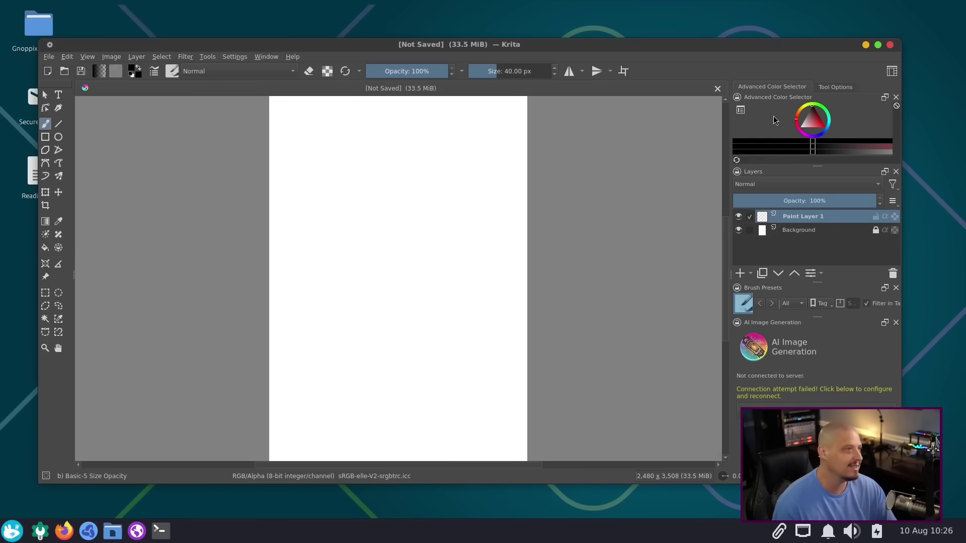
# Step: Close Krita and browse the Accessories applications in the Whisker menu after a brief 'ai' search
pyautogui.click(889, 44)
pyautogui.press('super')
pyautogui.write('ai')
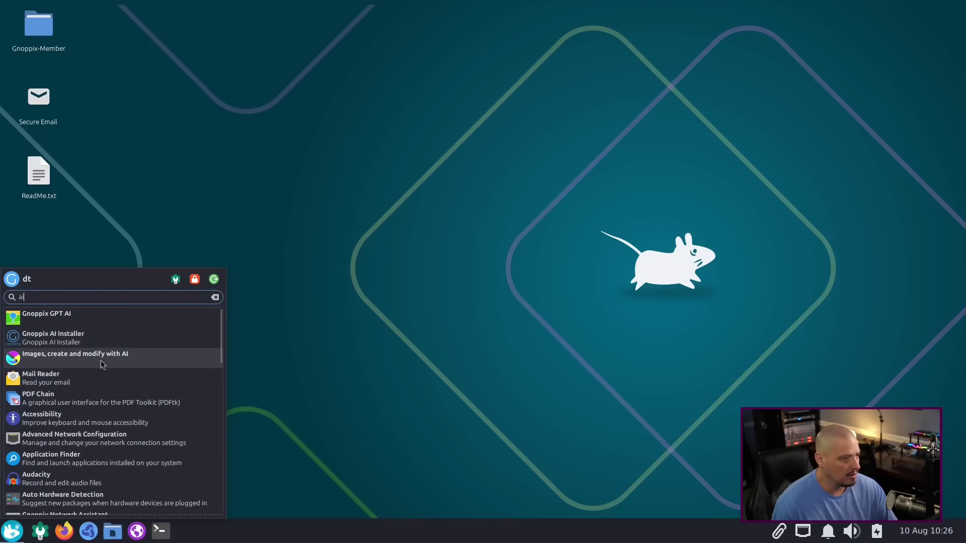
pyautogui.press('BackSpace')
pyautogui.press('BackSpace')
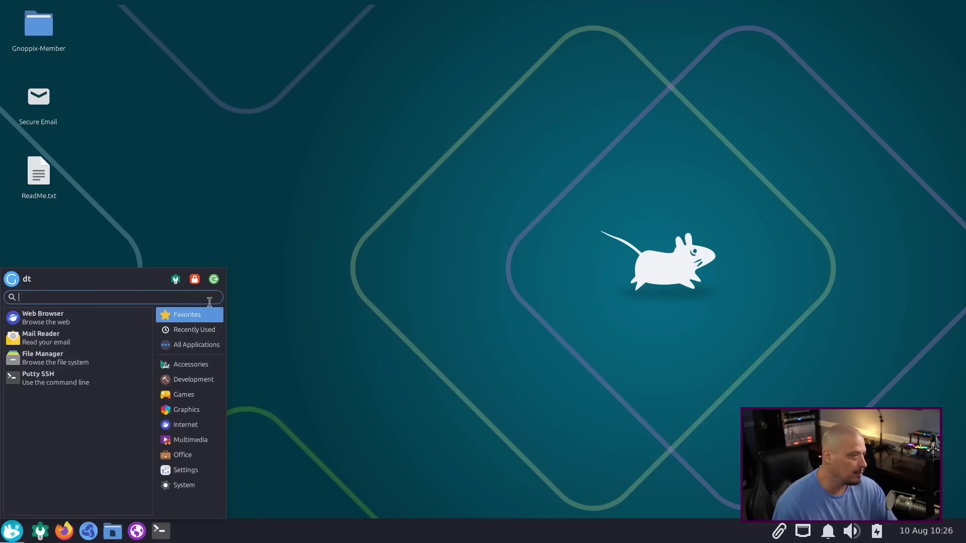
pyautogui.click(186, 363)
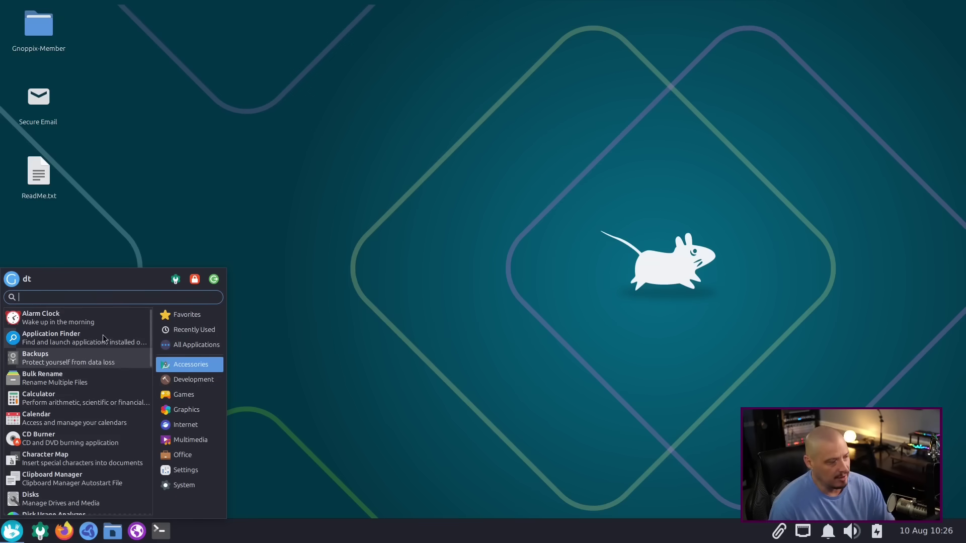
pyautogui.scroll(-1, 77, 334)
pyautogui.scroll(-1, 76, 334)
pyautogui.scroll(1, 75, 331)
pyautogui.scroll(-1, 72, 372)
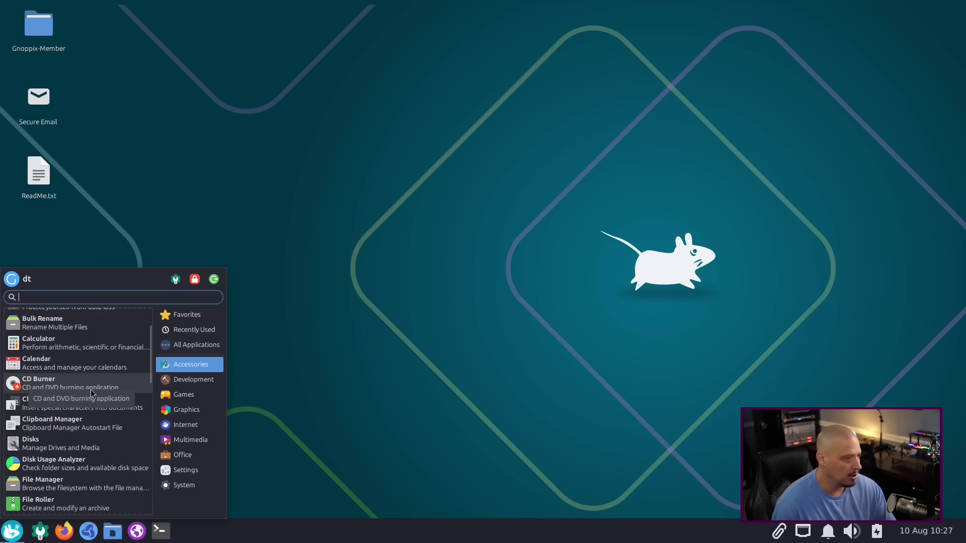
# Step: Launch Xfburn, dismiss the no-burners warning, check its 0.7.2 version in About, then close it
pyautogui.click(90, 384)
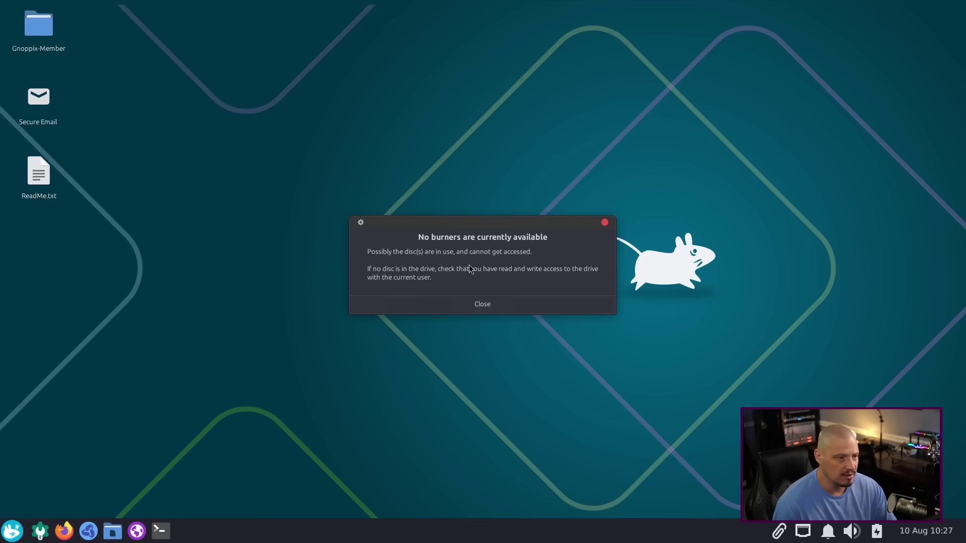
pyautogui.click(481, 304)
pyautogui.moveTo(233, 12); pyautogui.dragTo(491, 160)
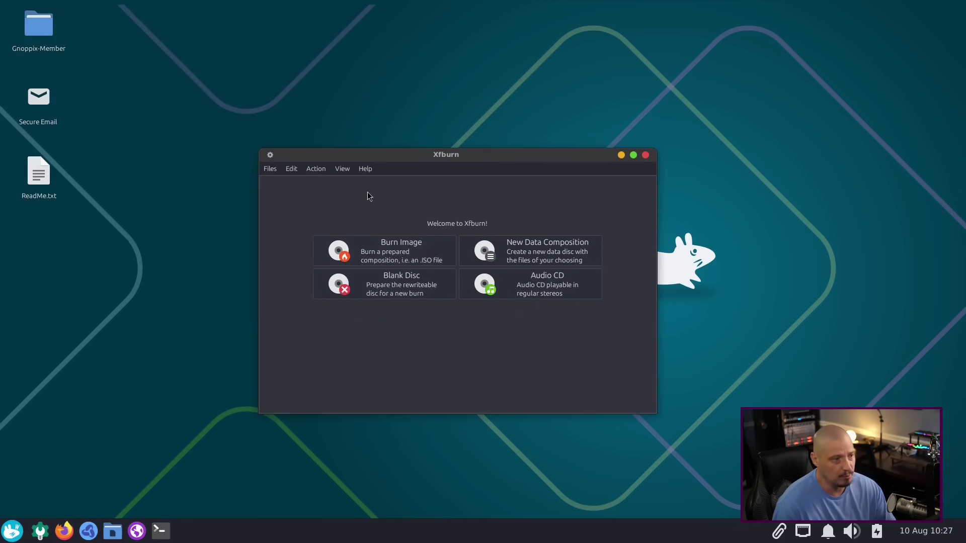
pyautogui.click(365, 169)
pyautogui.click(383, 197)
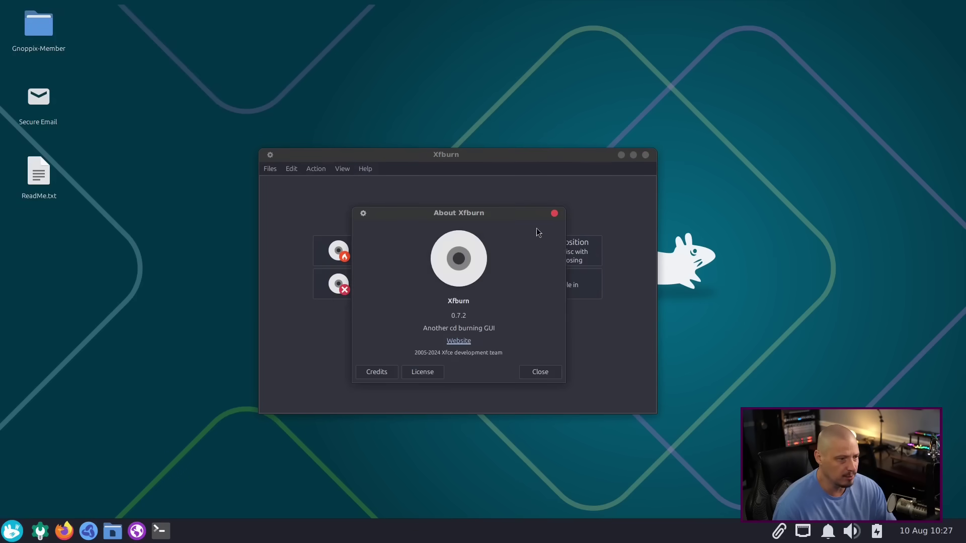
pyautogui.click(554, 214)
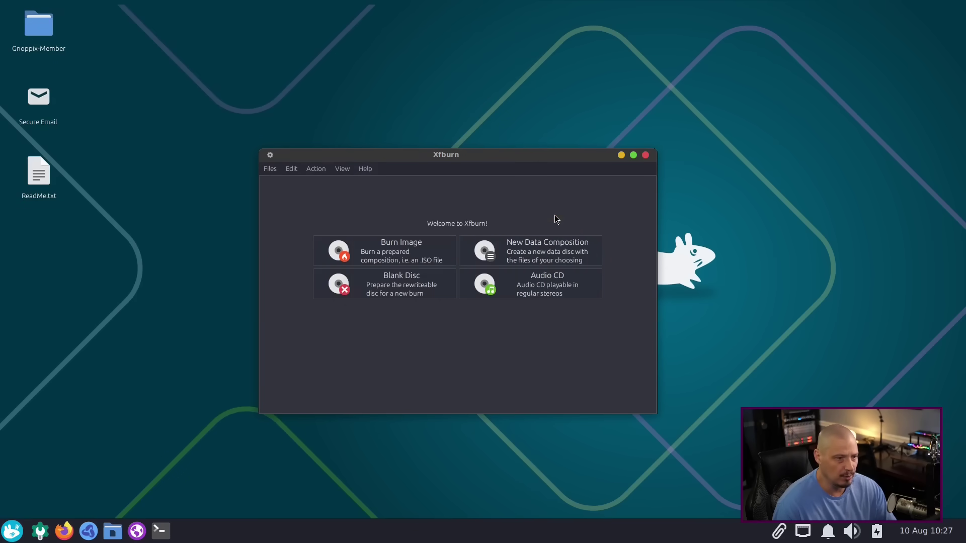
pyautogui.click(644, 155)
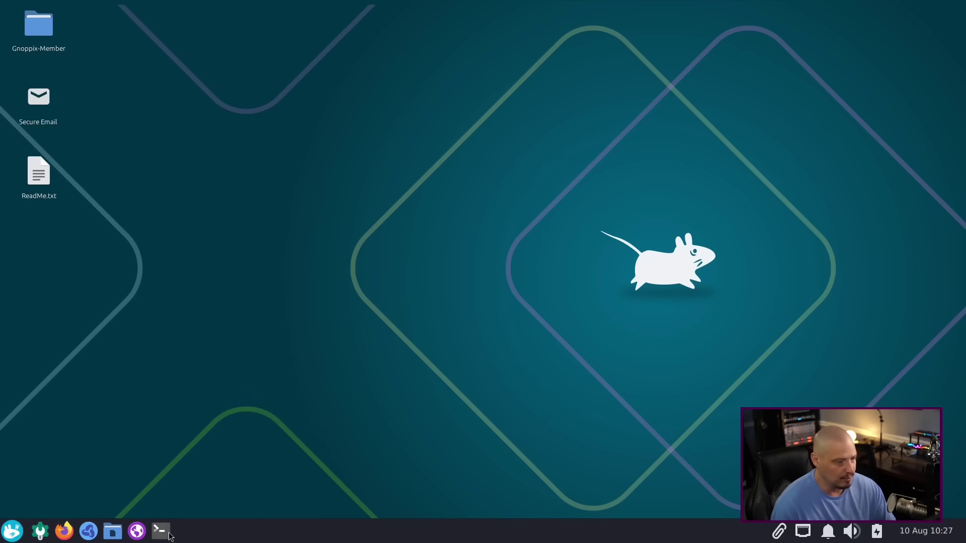
# Step: Launch the file manager from the Accessories applications, then close it again
pyautogui.click(15, 532)
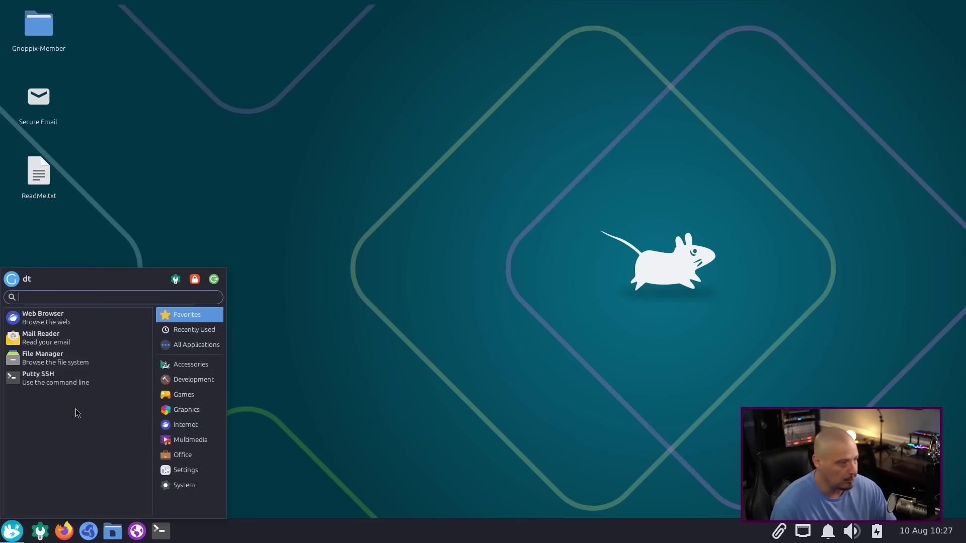
pyautogui.click(182, 364)
pyautogui.scroll(-2, 96, 355)
pyautogui.scroll(-6, 96, 355)
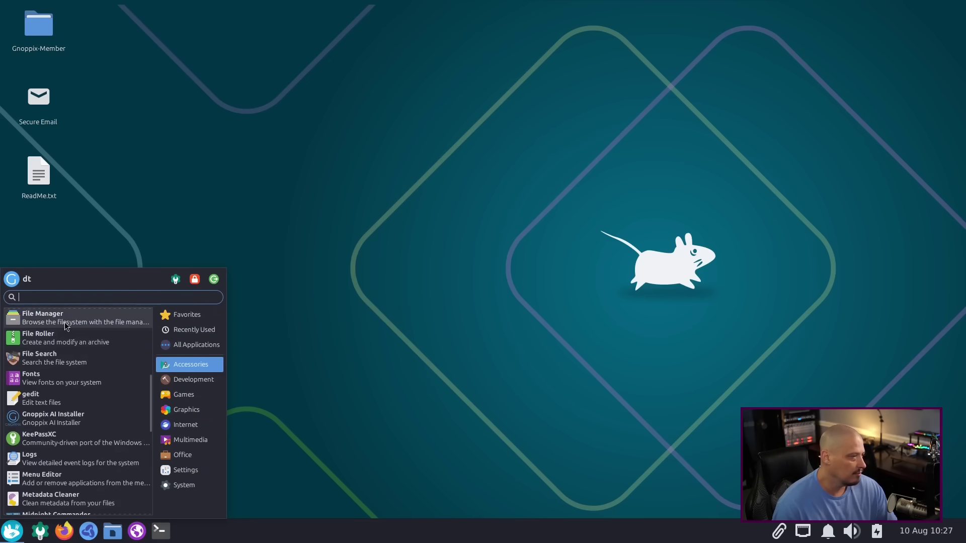
pyautogui.click(289, 303)
pyautogui.click(635, 137)
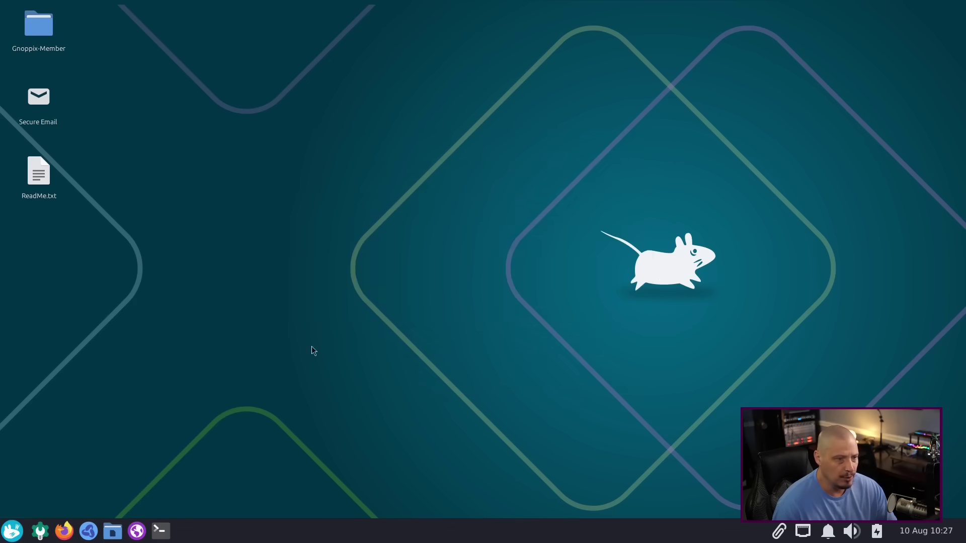
# Step: Browse the Accessories, Development, Games, Graphics and Internet application categories
pyautogui.click(13, 532)
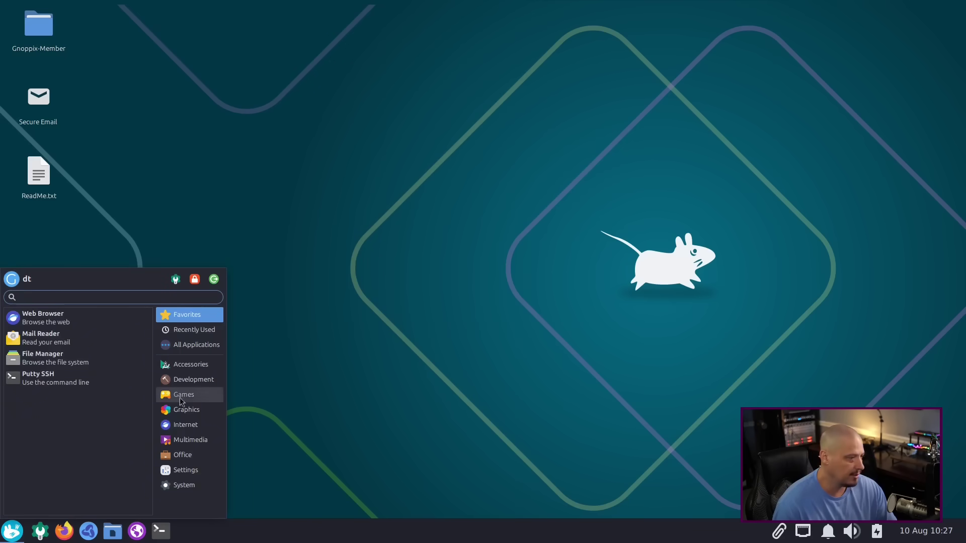
pyautogui.click(194, 367)
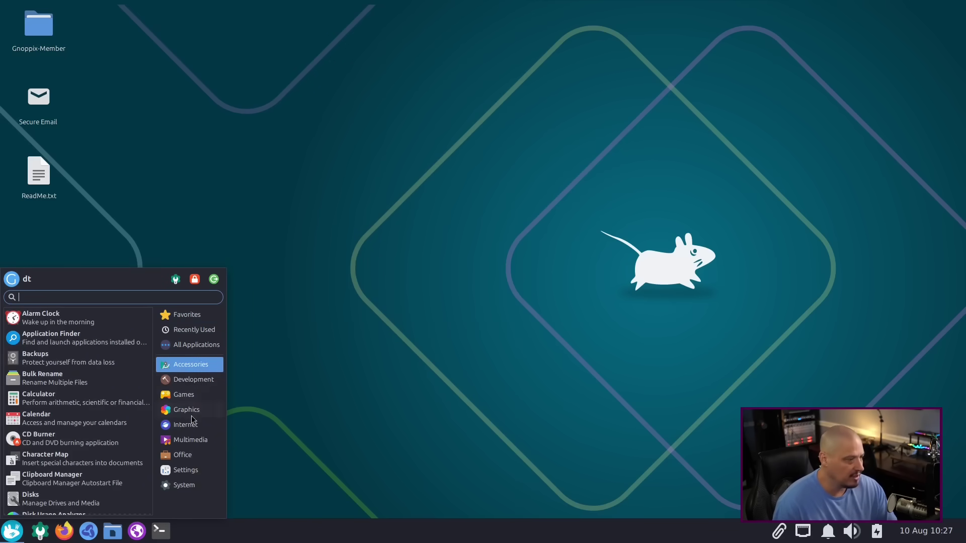
pyautogui.scroll(-15, 114, 401)
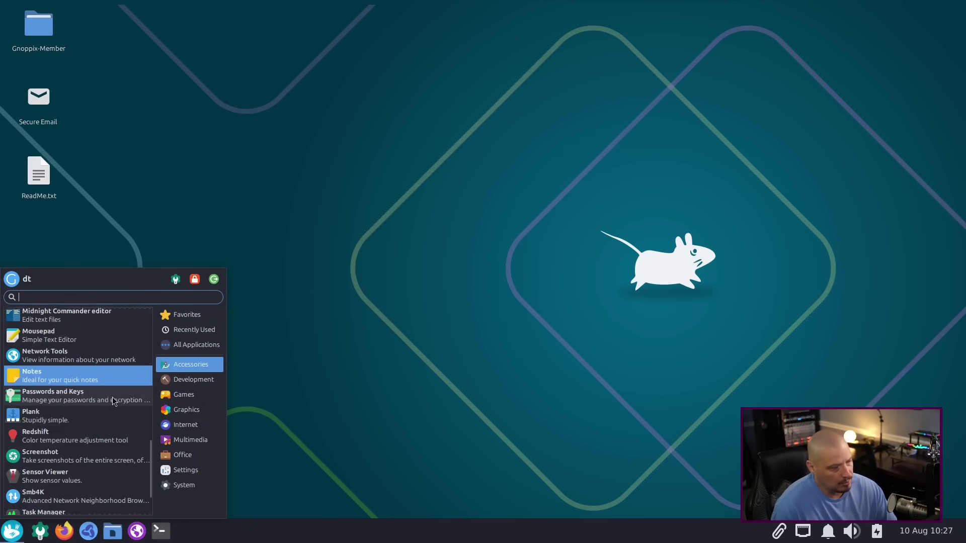
pyautogui.click(184, 378)
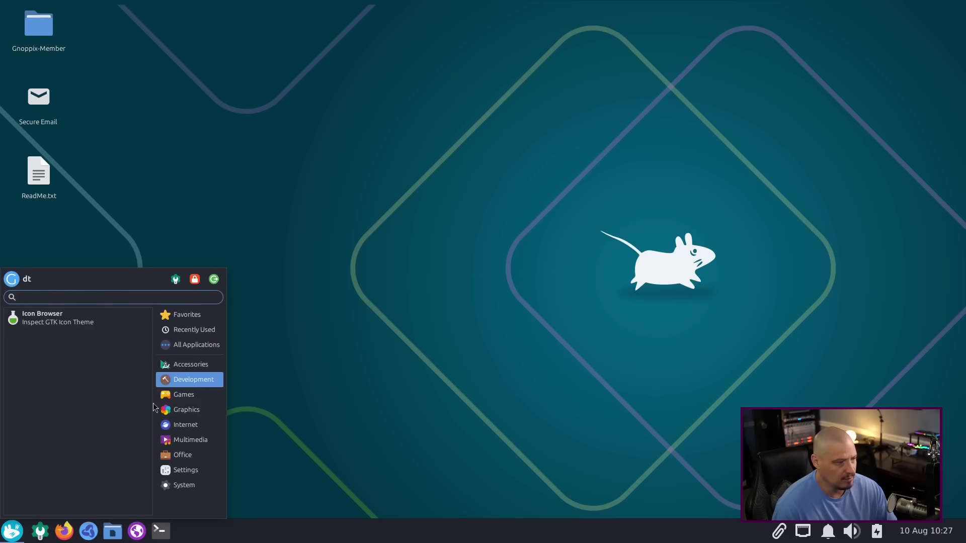
pyautogui.click(181, 396)
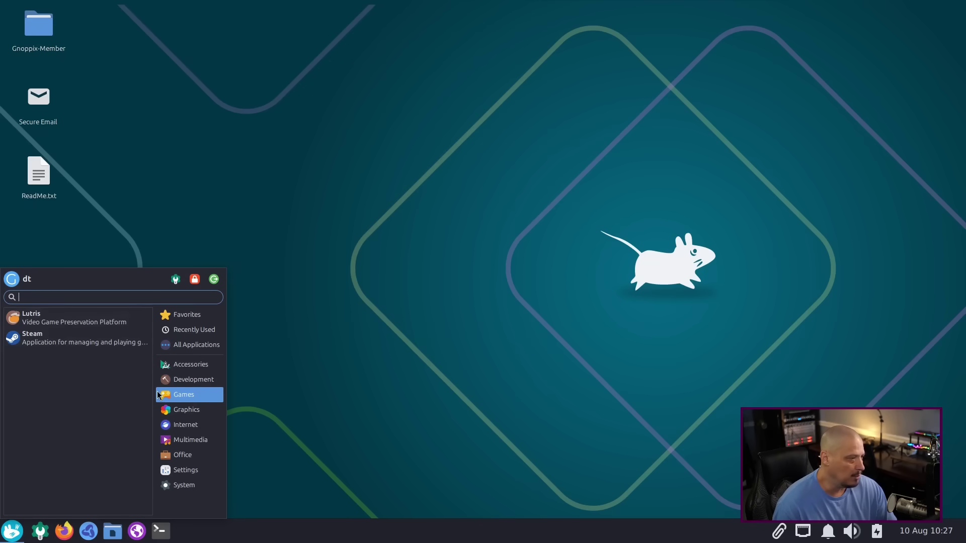
pyautogui.click(194, 412)
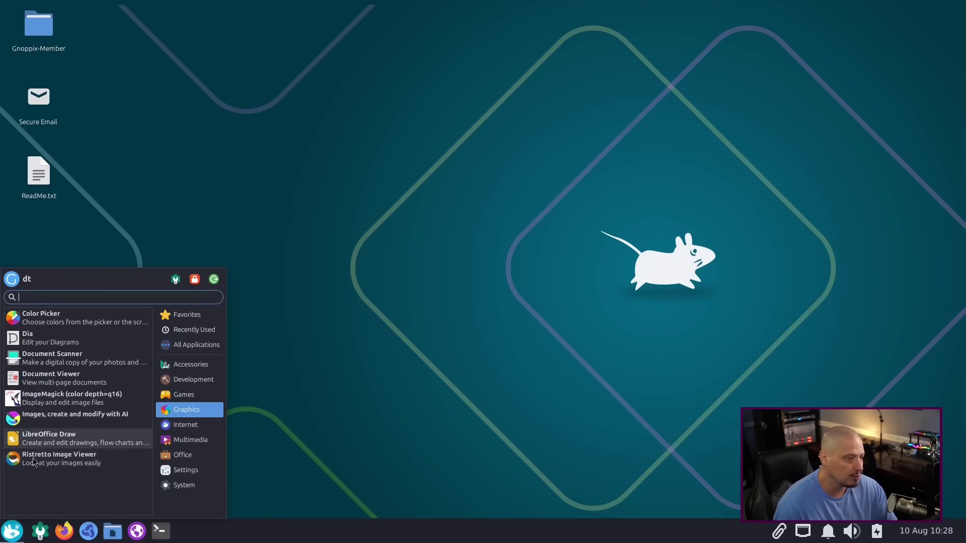
pyautogui.click(186, 424)
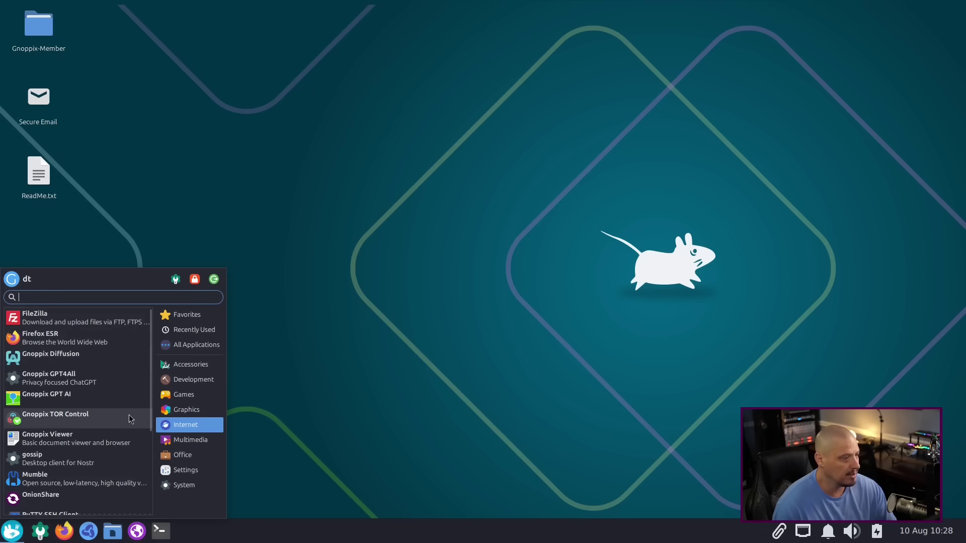
pyautogui.scroll(-2, 108, 404)
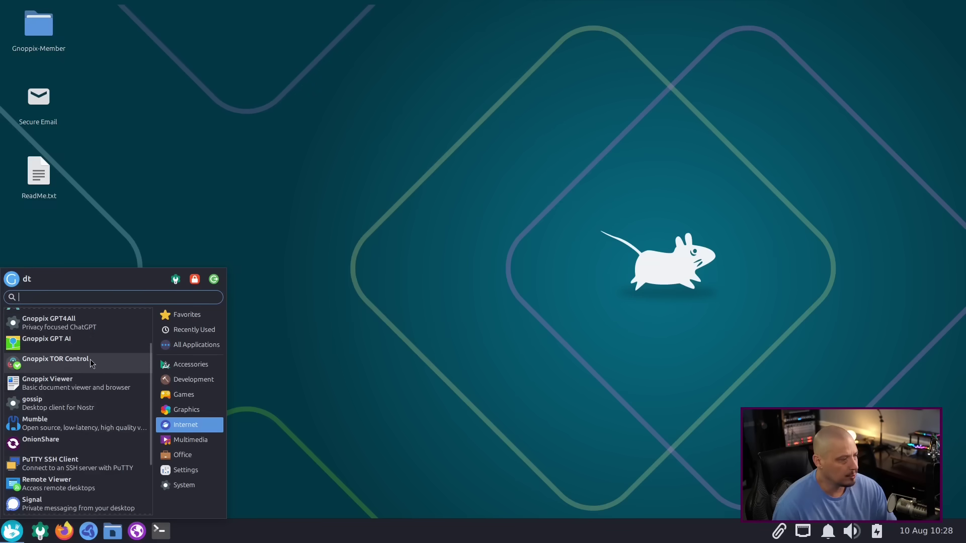
pyautogui.scroll(-1, 90, 359)
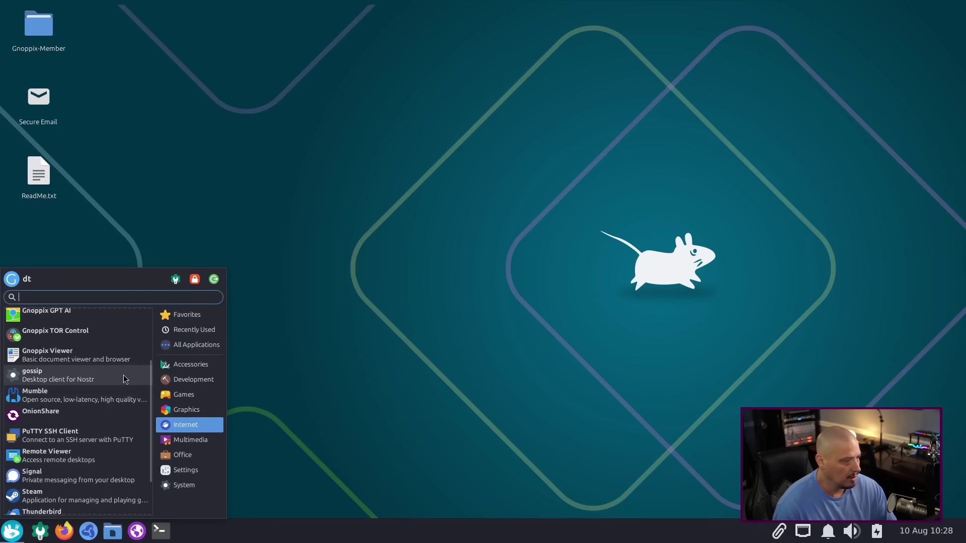
pyautogui.scroll(-2, 118, 376)
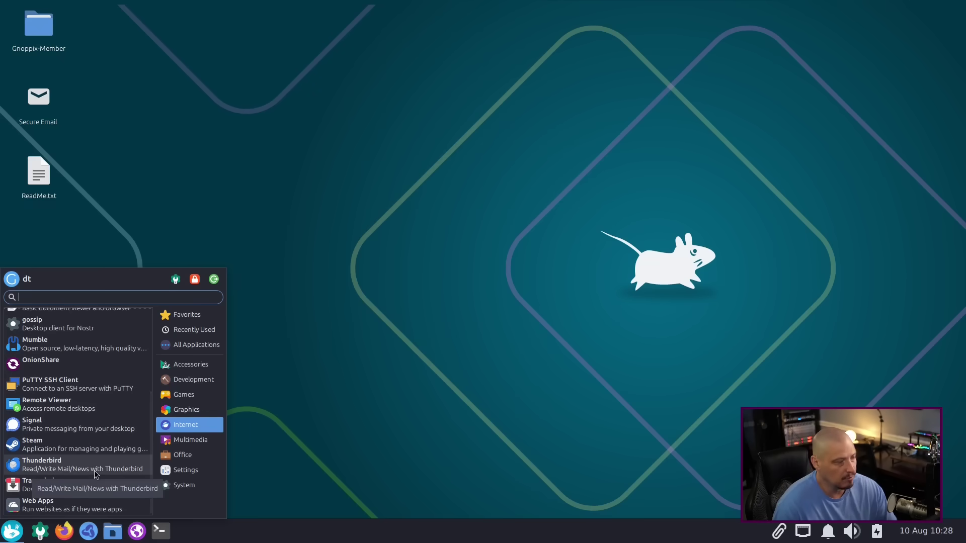
# Step: Browse the Multimedia, Office and Settings categories, ending on the Settings list with Synaptic Package Manager
pyautogui.click(190, 440)
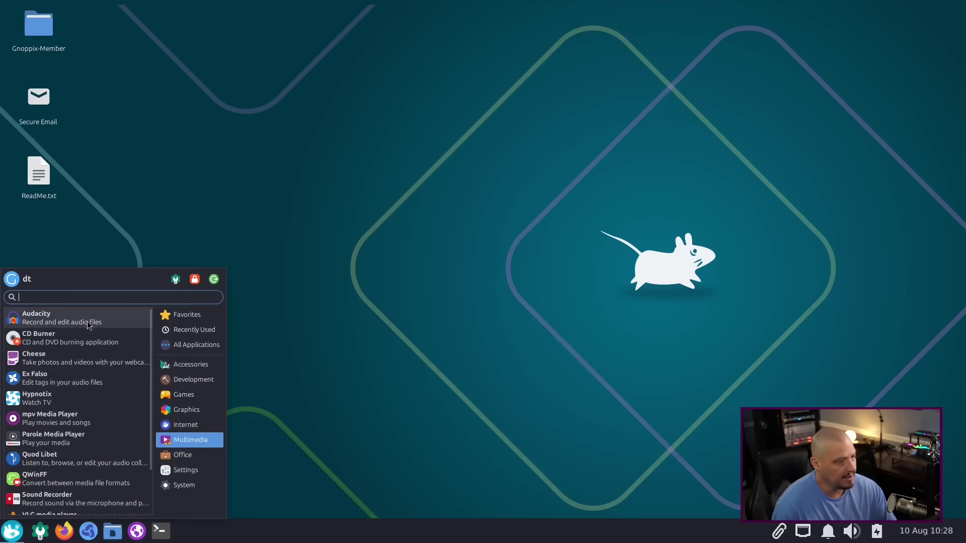
pyautogui.scroll(-3, 97, 342)
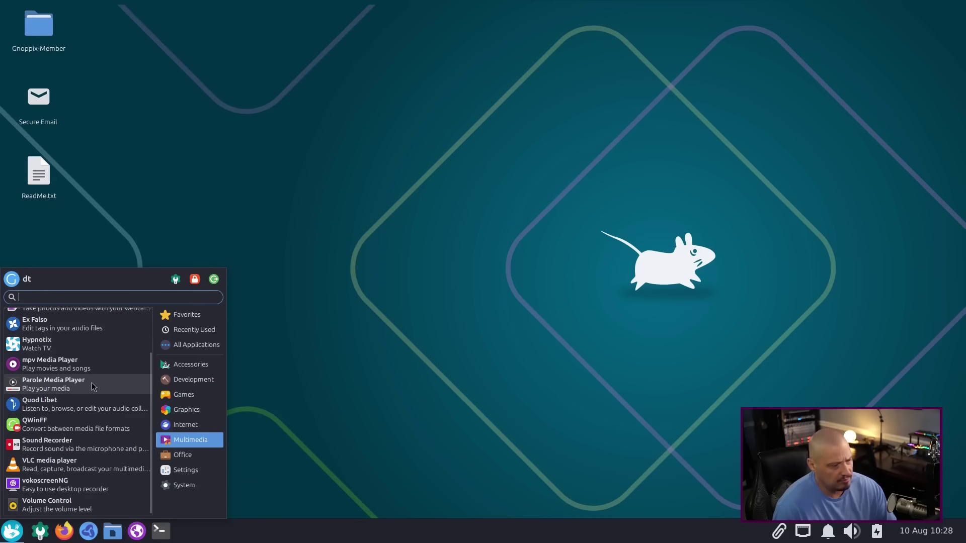
pyautogui.scroll(3, 93, 394)
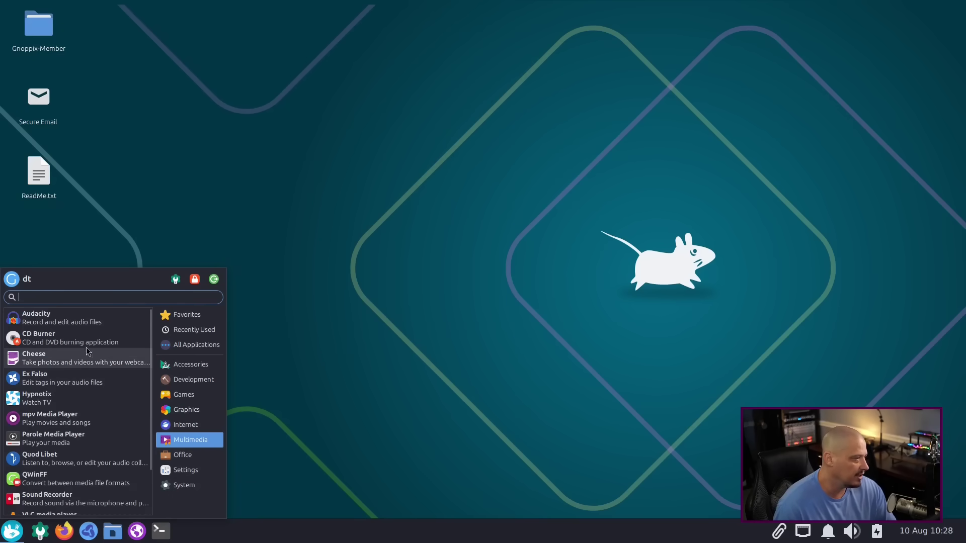
pyautogui.click(196, 456)
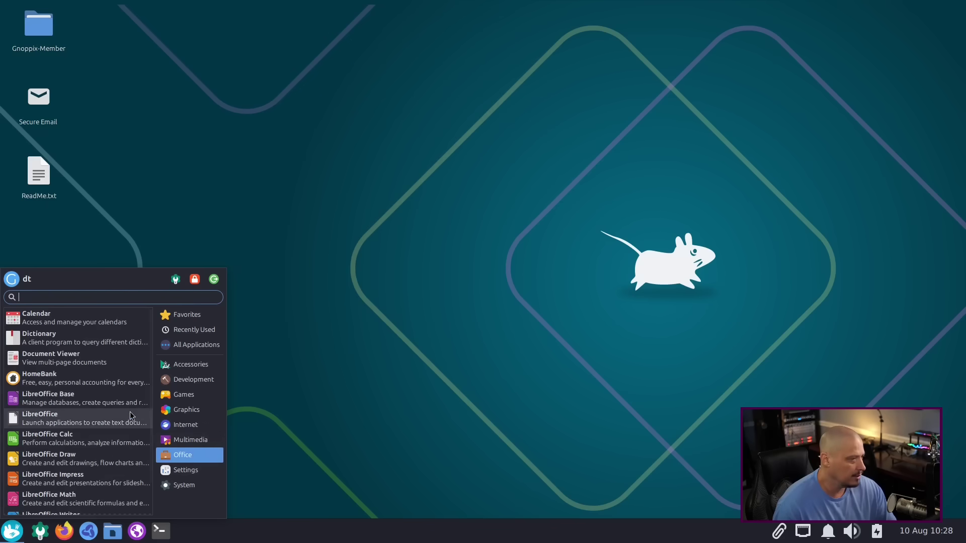
pyautogui.scroll(-2, 89, 339)
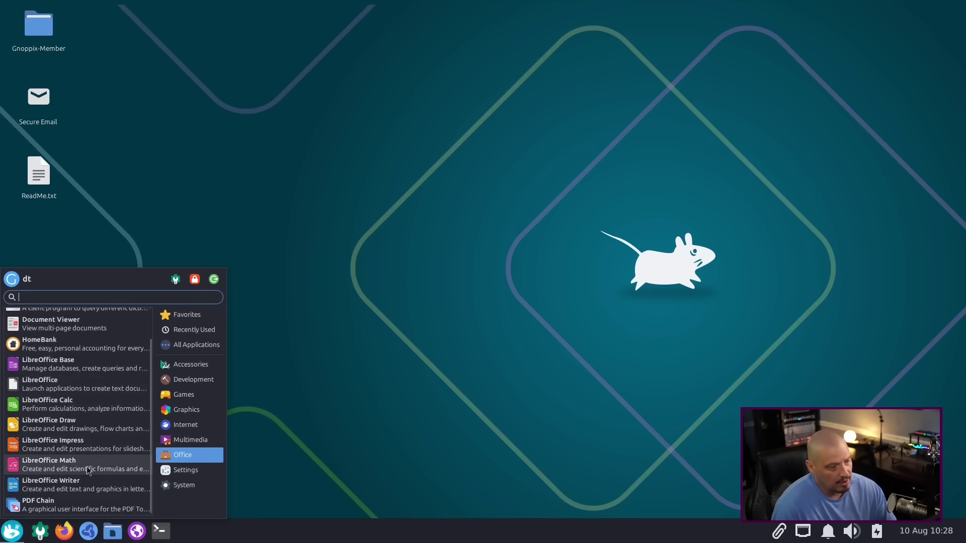
pyautogui.scroll(2, 99, 491)
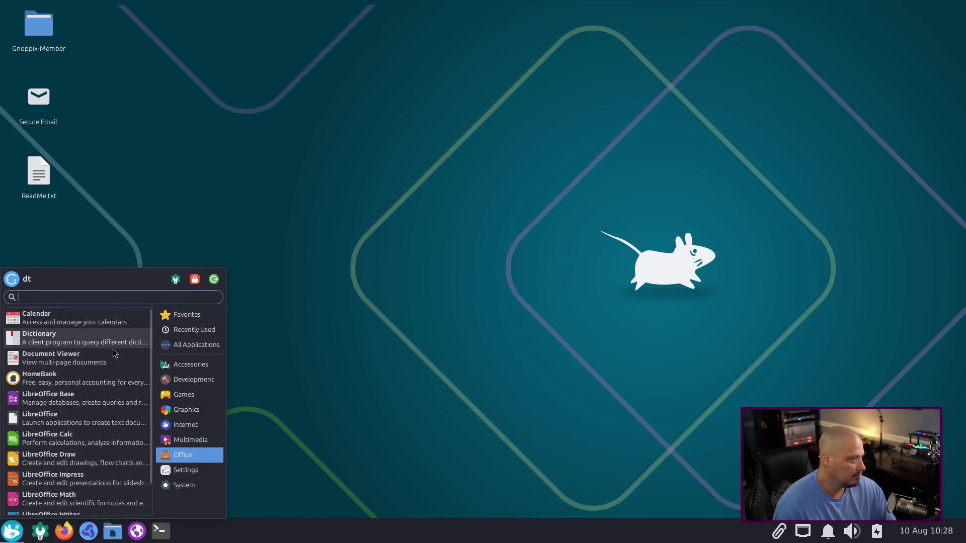
pyautogui.click(186, 468)
pyautogui.scroll(-10, 83, 353)
pyautogui.scroll(-4, 84, 353)
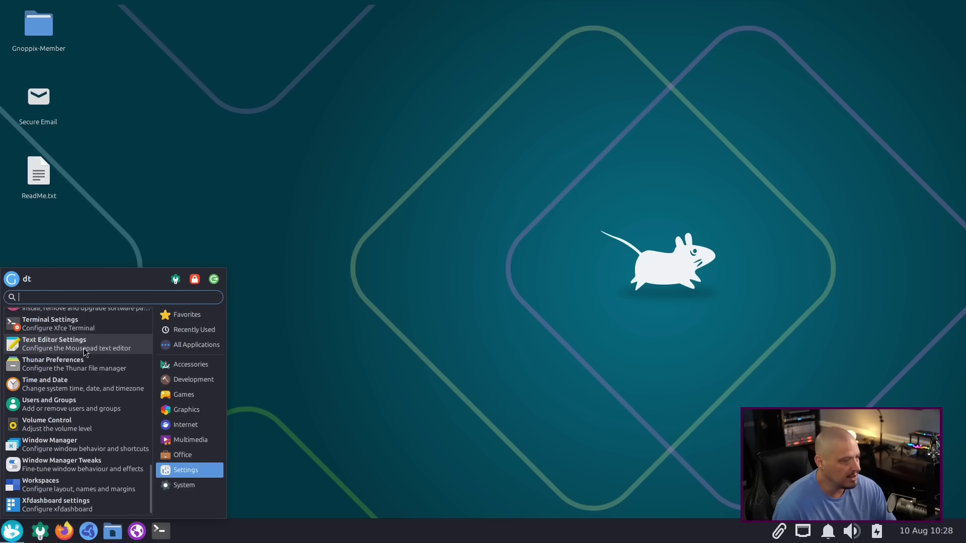
pyautogui.scroll(2, 75, 388)
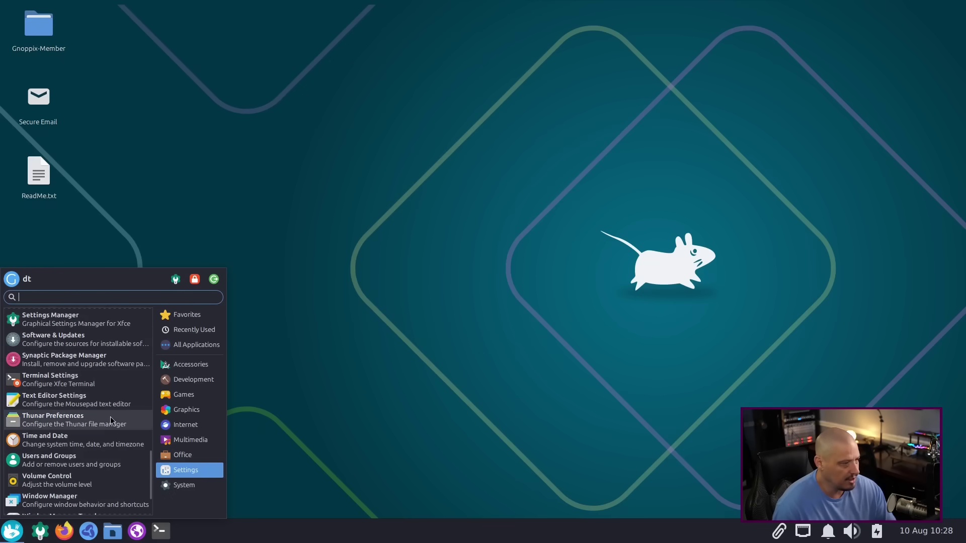
# Step: Start Synaptic with the password, dismiss the Quick Introduction, review its 70232 packages, then close it
pyautogui.click(91, 362)
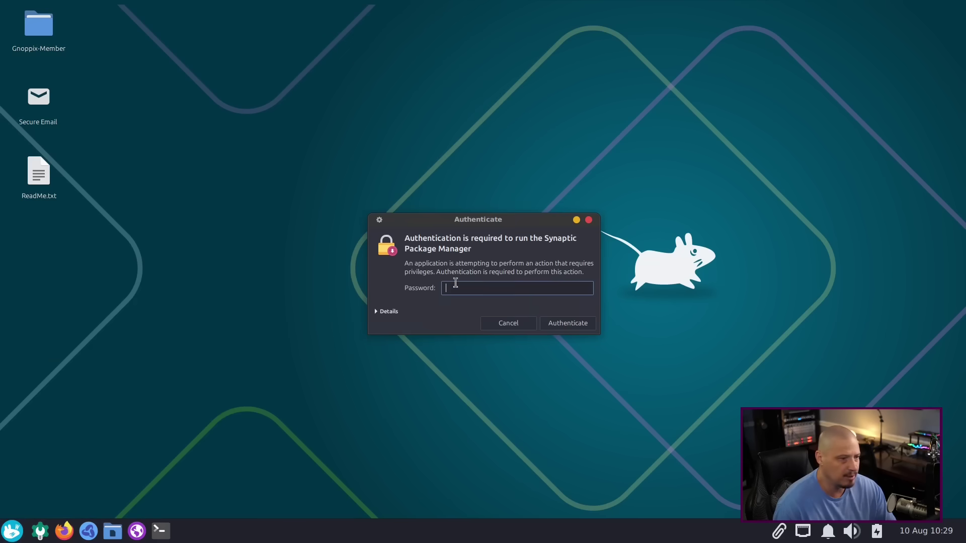
pyautogui.press('Return')
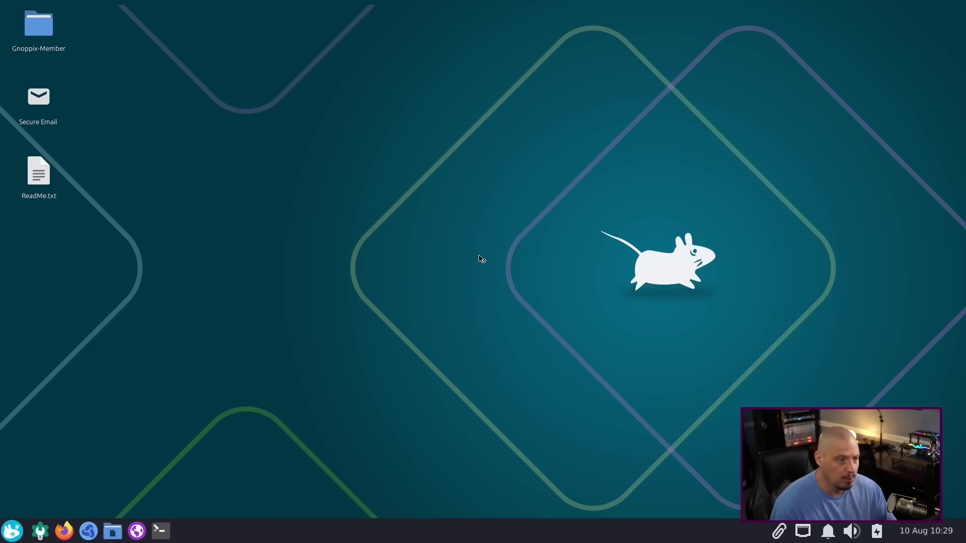
pyautogui.moveTo(212, 61); pyautogui.dragTo(435, 140)
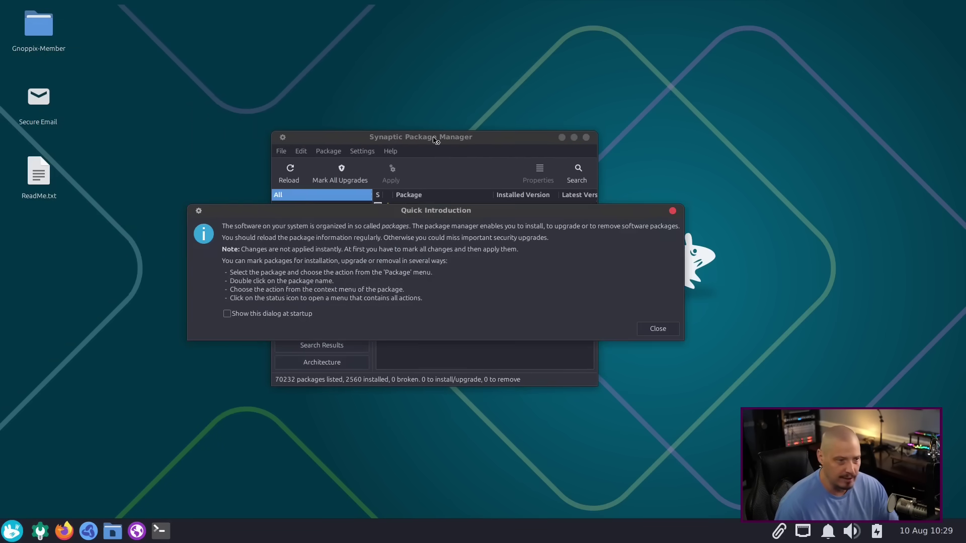
pyautogui.click(658, 330)
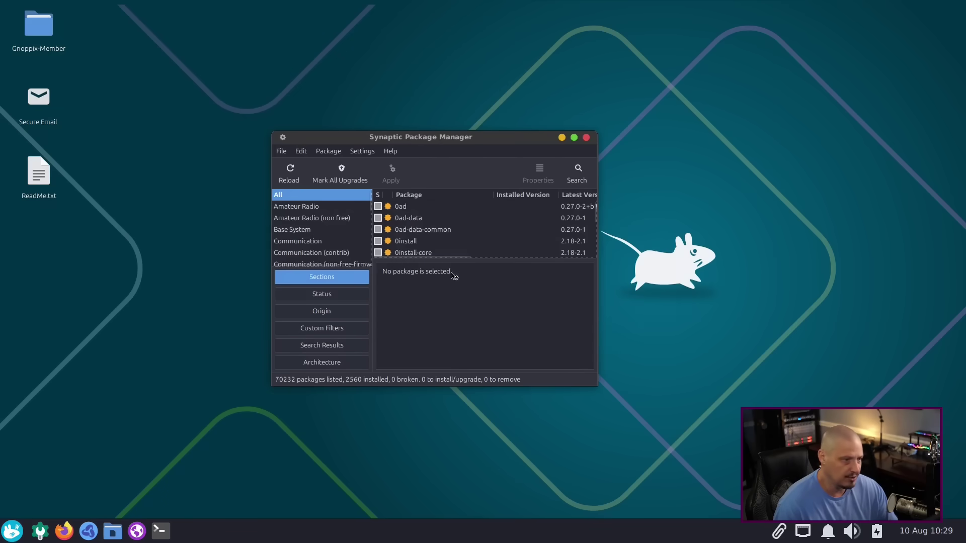
pyautogui.click(587, 138)
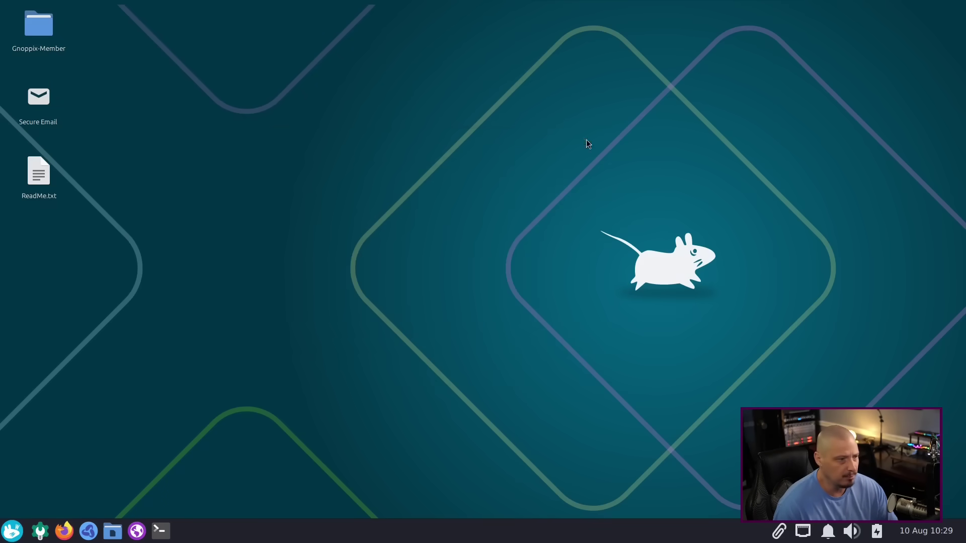
# Step: Show the System category listing Gnoppix Package Manager, GParted, Htop and Midnight Commander
pyautogui.click(12, 531)
pyautogui.click(190, 485)
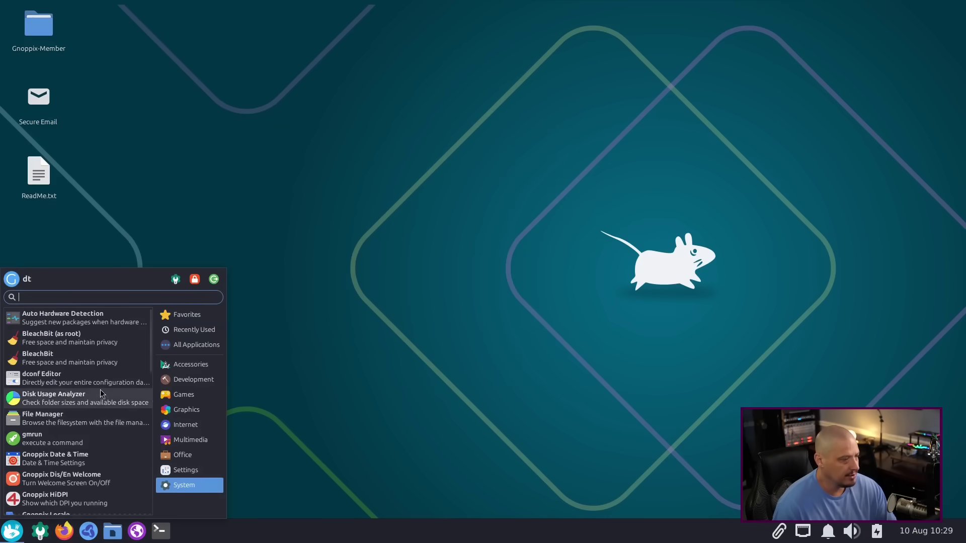
pyautogui.scroll(-5, 102, 393)
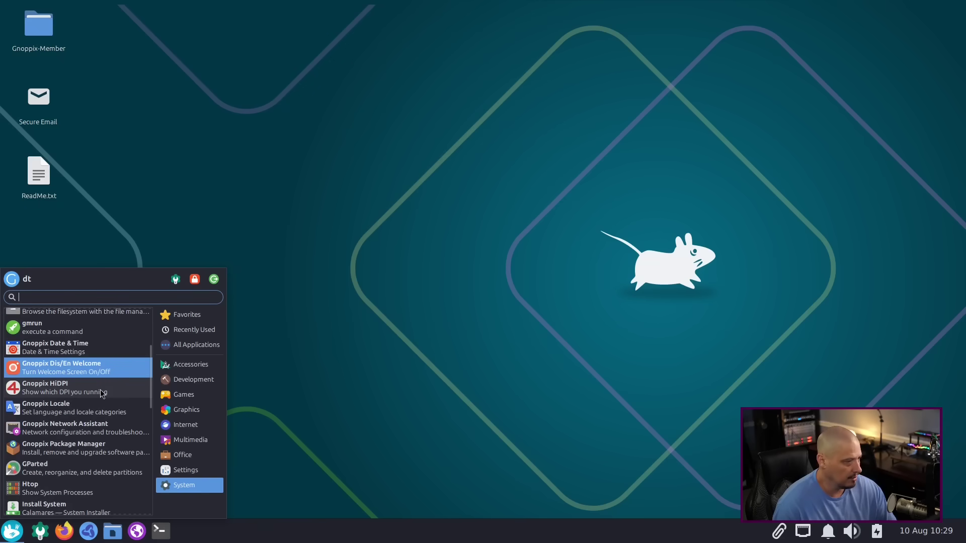
pyautogui.scroll(-2, 102, 394)
pyautogui.click(92, 393)
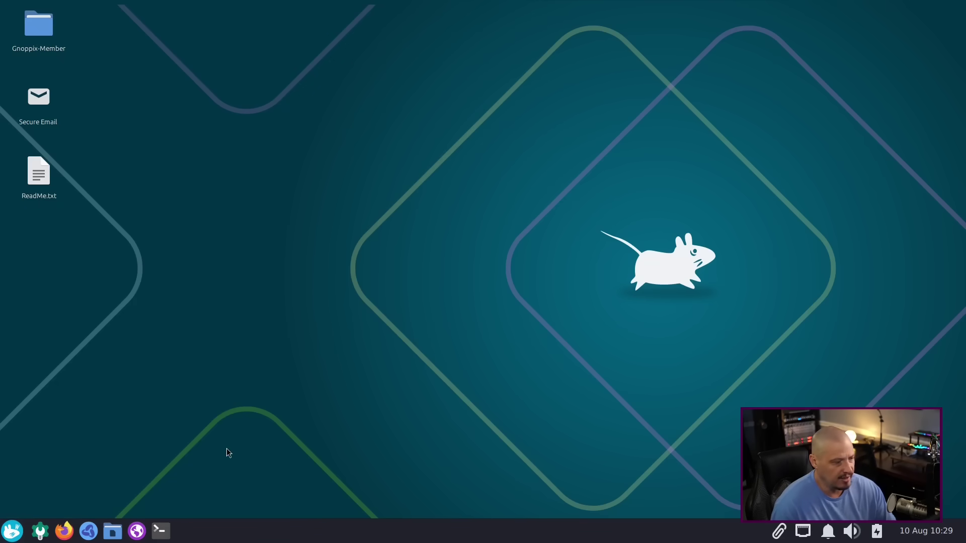
pyautogui.click(12, 530)
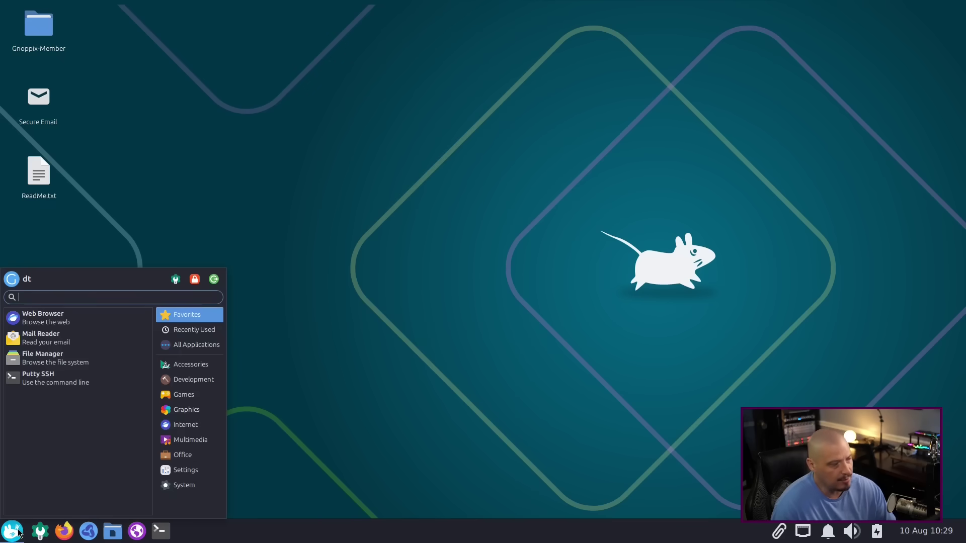
pyautogui.click(182, 486)
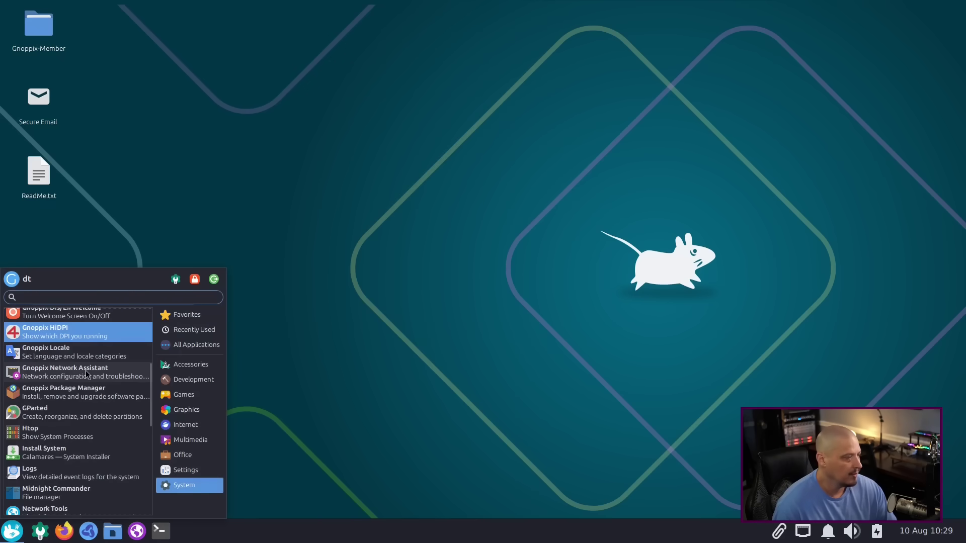
# Step: Copy the Gnoppix Package Manager launcher command /usr/bin/gnoppixinstall and close Edit Launcher unchanged
pyautogui.rightClick(93, 396)
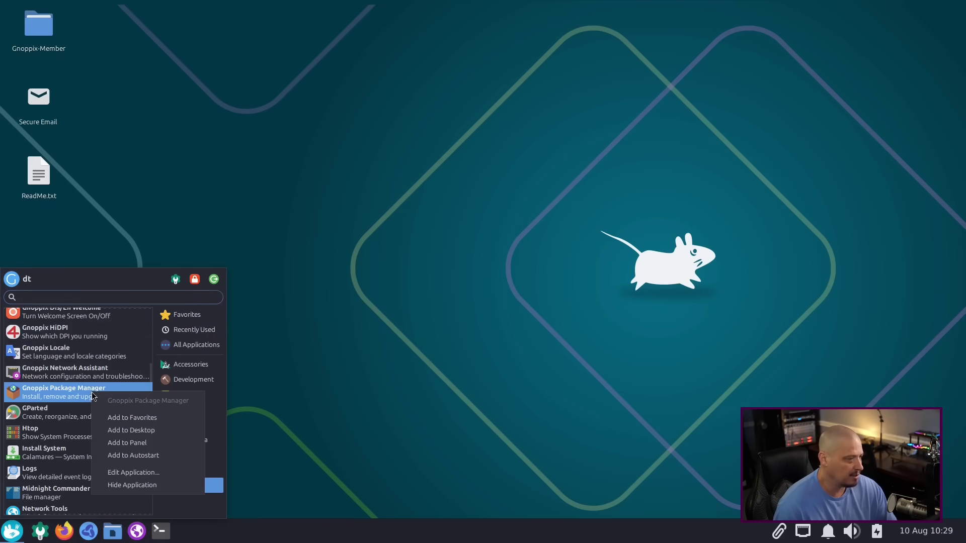
pyautogui.click(147, 471)
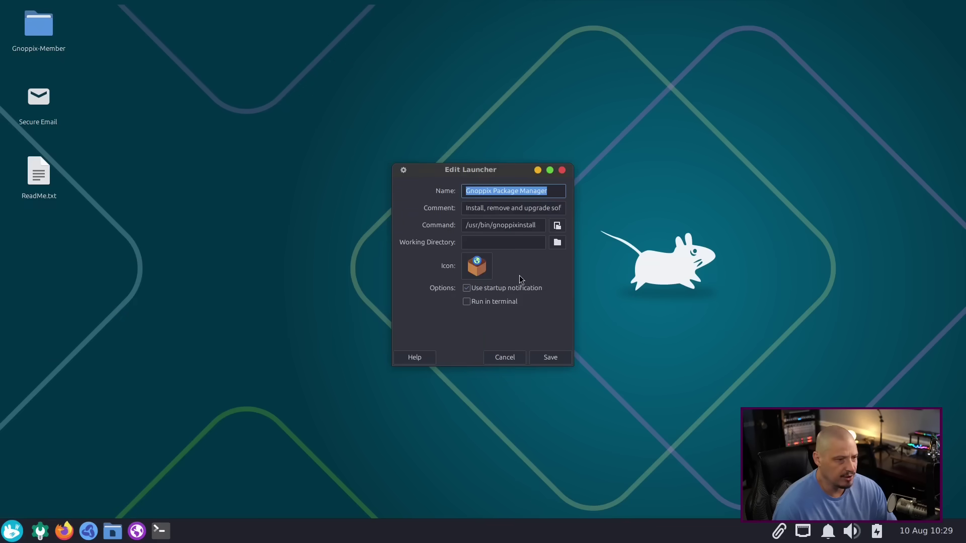
pyautogui.tripleClick(508, 223)
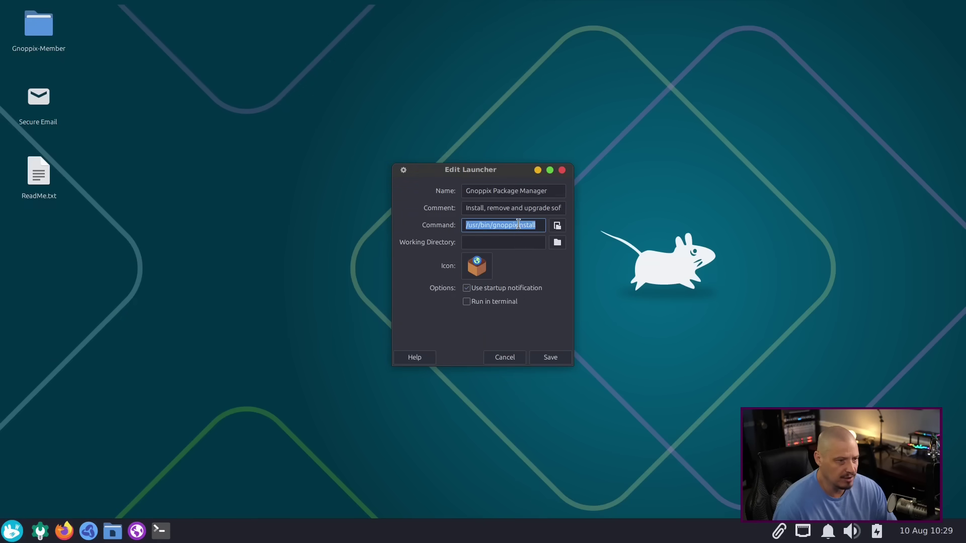
pyautogui.rightClick(518, 225)
pyautogui.click(556, 246)
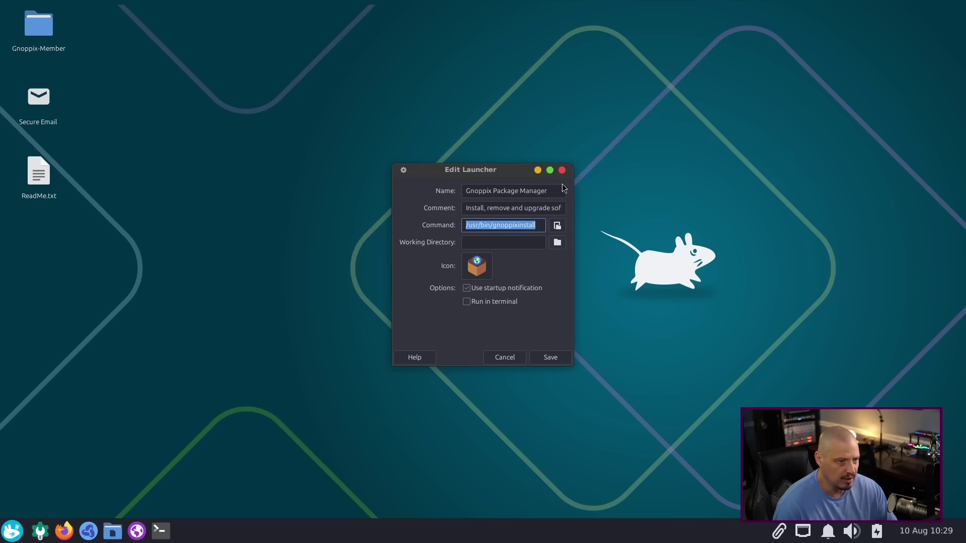
pyautogui.click(562, 169)
# Step: Run /usr/bin/gnoppixinstall in a new terminal with sudo to open the Gnoppix OS 23 installer
pyautogui.click(161, 530)
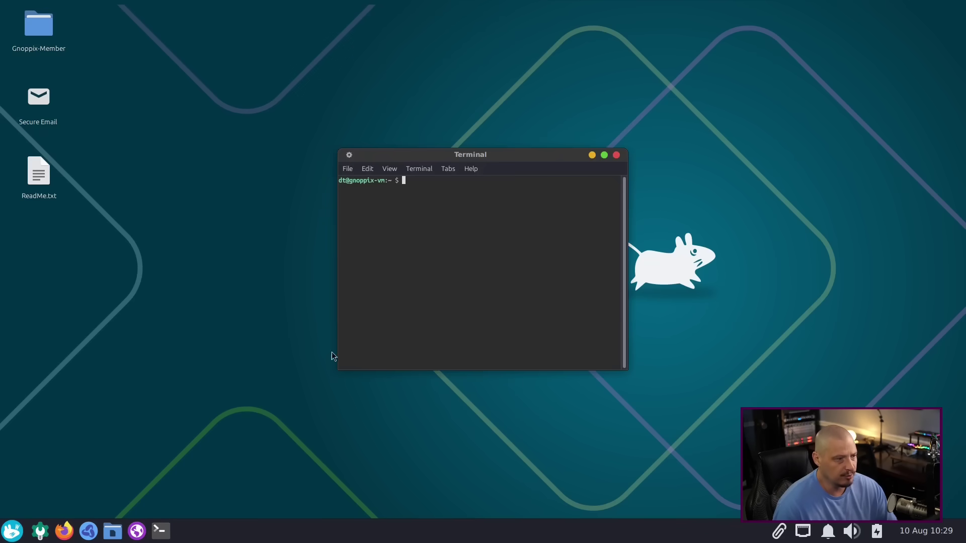
pyautogui.hotkey('ctrl', 'shift', 'v')
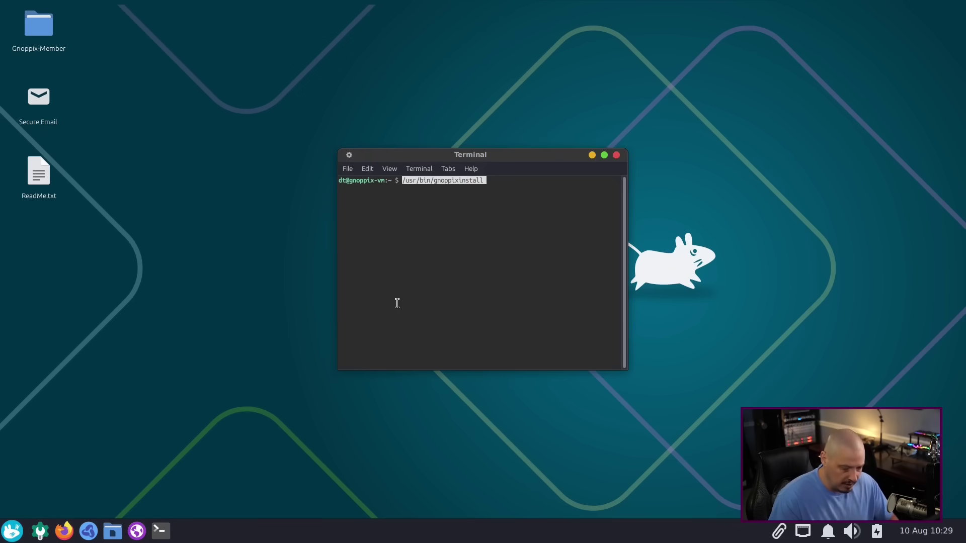
pyautogui.press('Return')
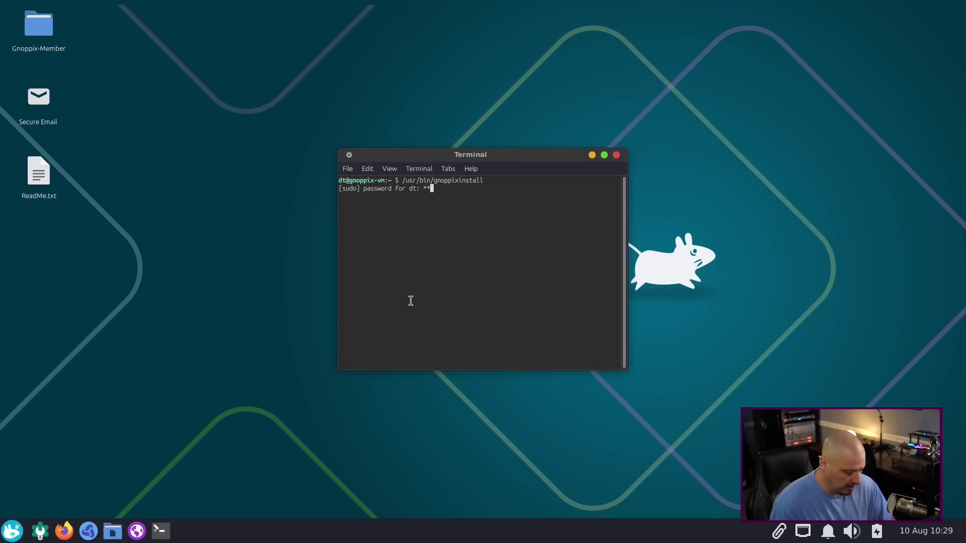
pyautogui.press('Return')
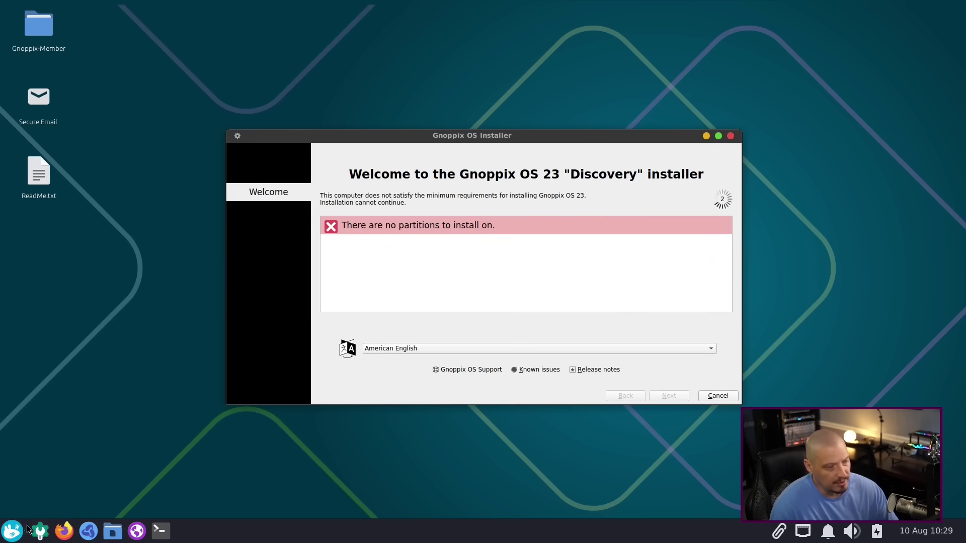
# Step: Browse the System applications in the Whisker menu
pyautogui.click(12, 531)
pyautogui.click(192, 483)
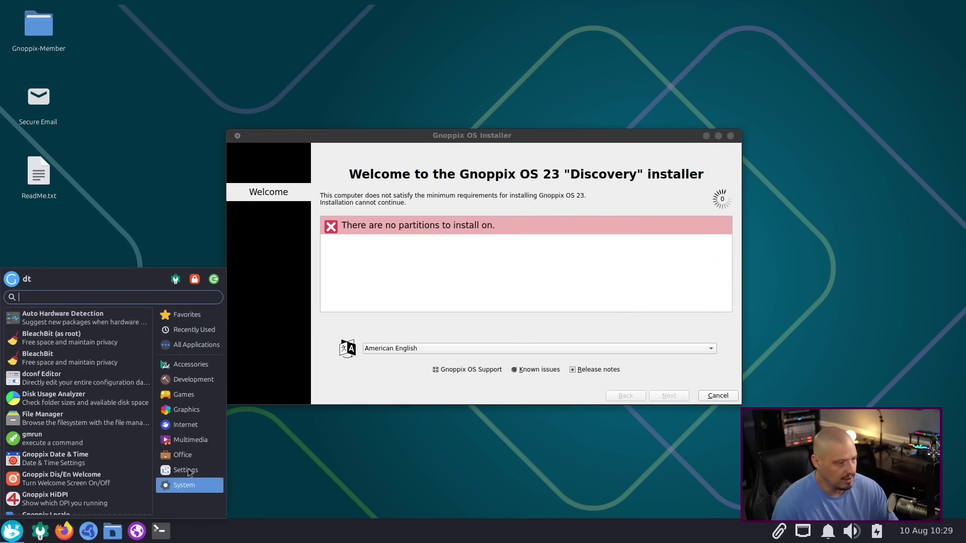
pyautogui.scroll(-5, 81, 382)
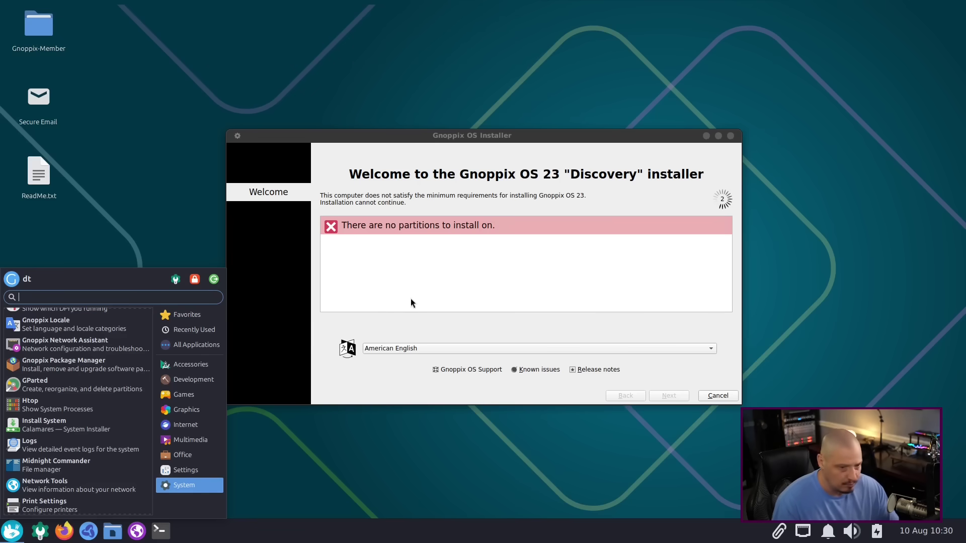
# Step: Cancel the Gnoppix OS installation, confirm quitting, and close the Terminal window
pyautogui.click(734, 163)
pyautogui.click(730, 136)
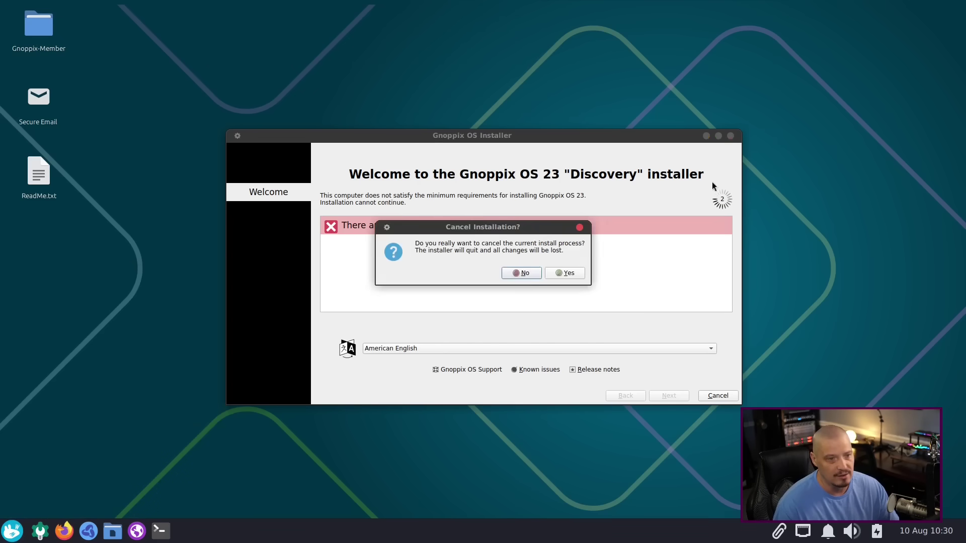
pyautogui.click(566, 274)
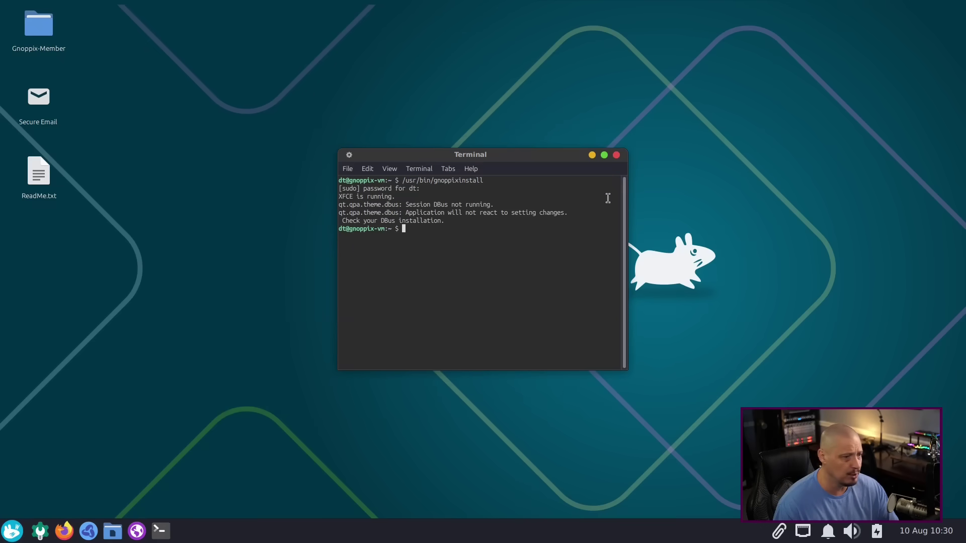
pyautogui.click(616, 155)
# Step: From an 'ai' search, run Gnoppix AI Installer's easy AI install, dismiss Success, and reopen the menu
pyautogui.press('super')
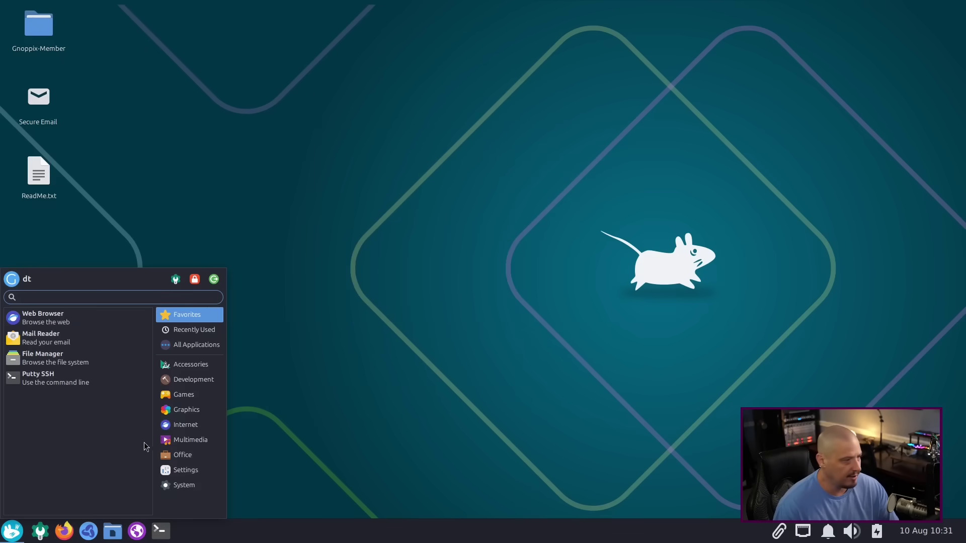
pyautogui.write('ai')
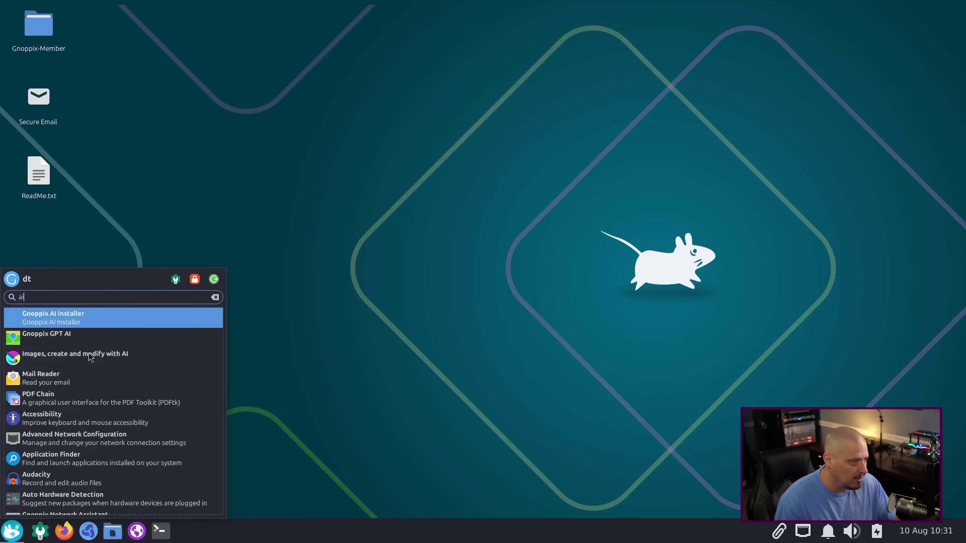
pyautogui.click(85, 324)
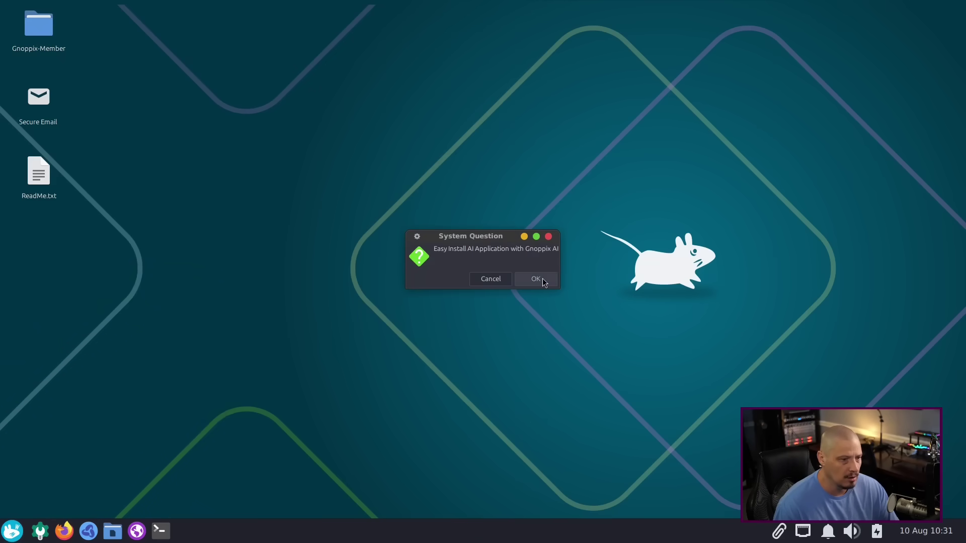
pyautogui.click(542, 279)
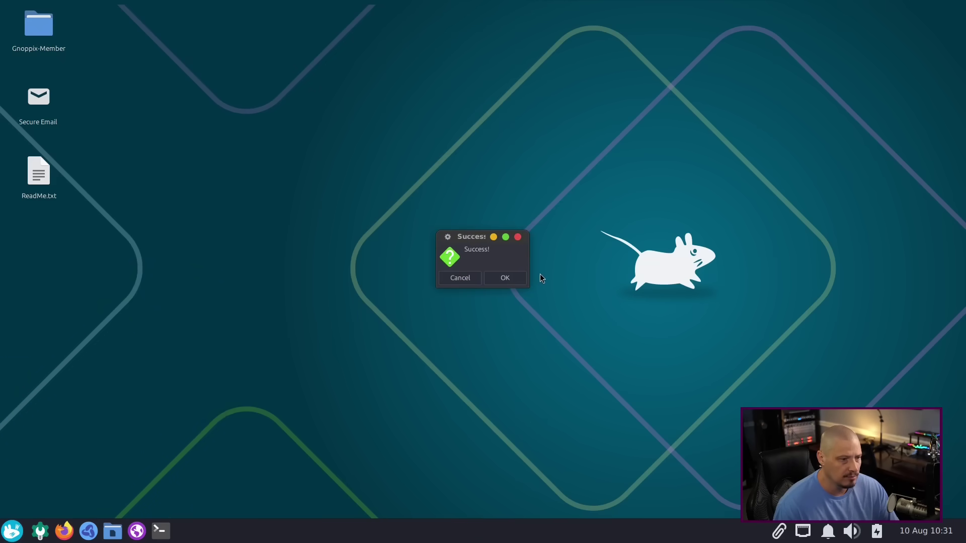
pyautogui.click(517, 236)
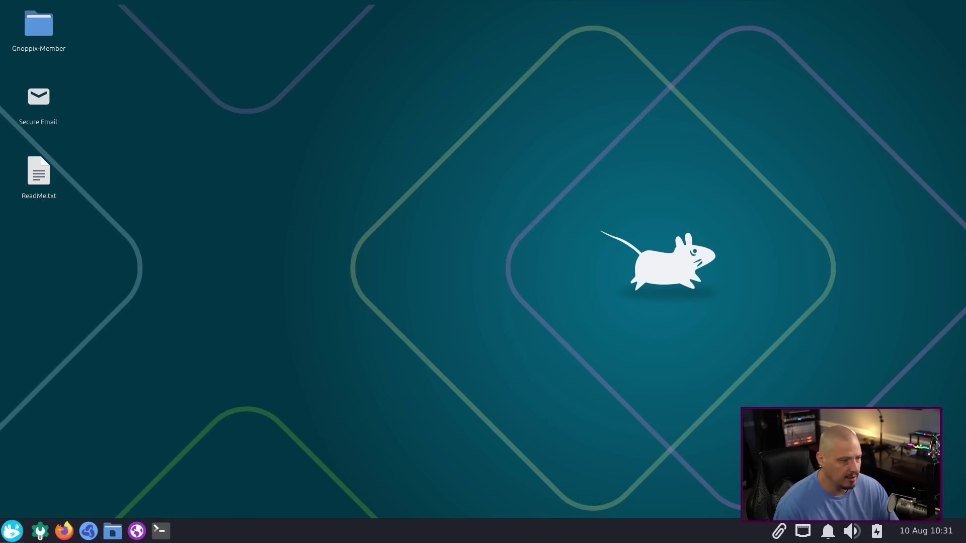
pyautogui.click(12, 531)
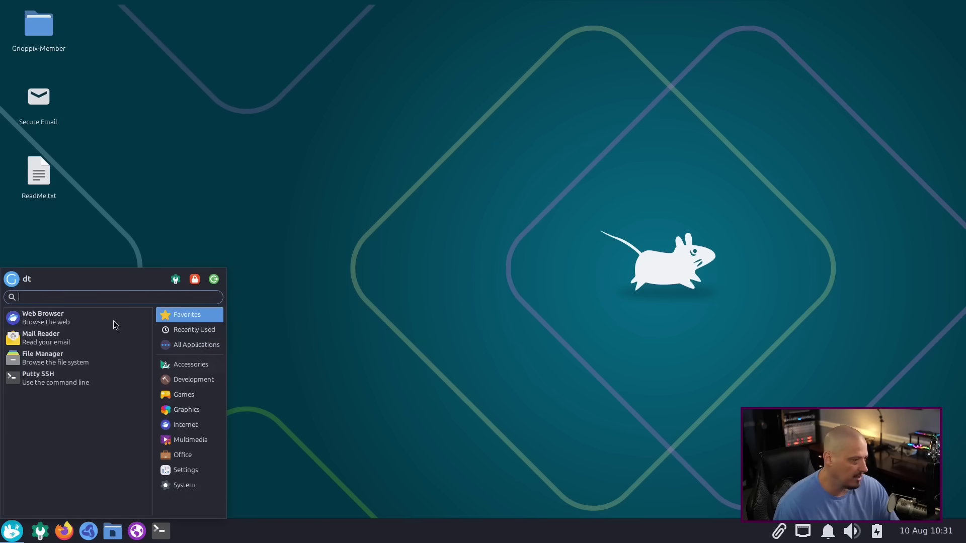
# Step: Copy the gnoppixai.sh command from the Gnoppix AI Installer launcher unchanged, then open a terminal
pyautogui.write('ai')
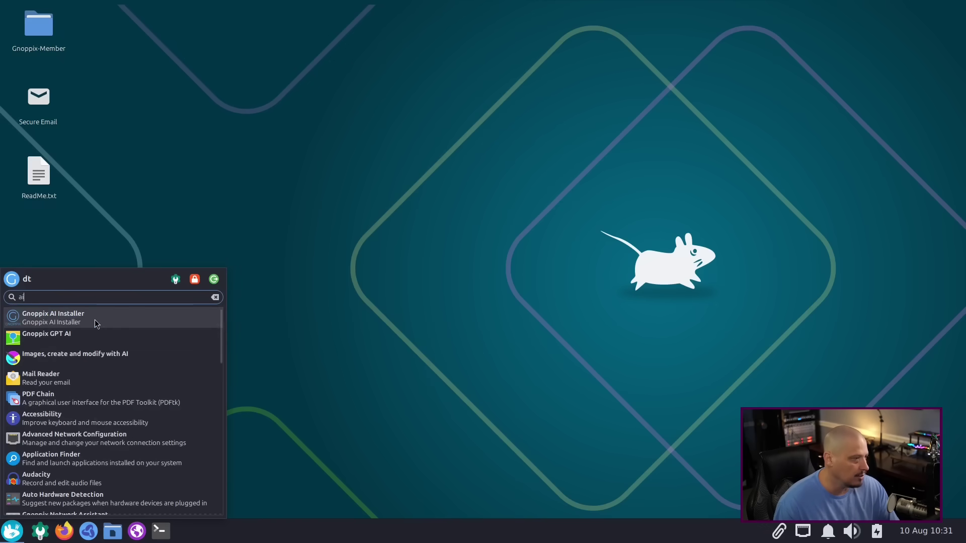
pyautogui.rightClick(96, 320)
pyautogui.click(170, 401)
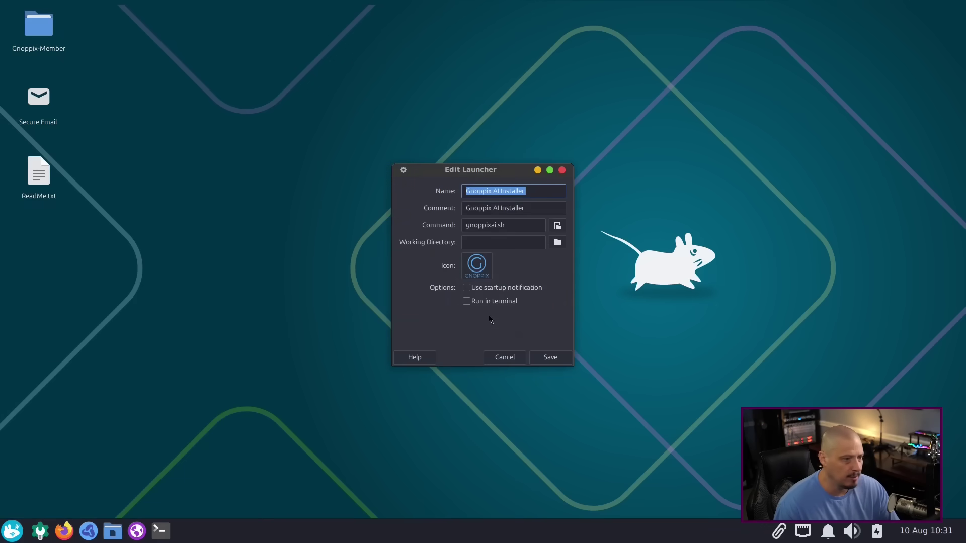
pyautogui.click(497, 225)
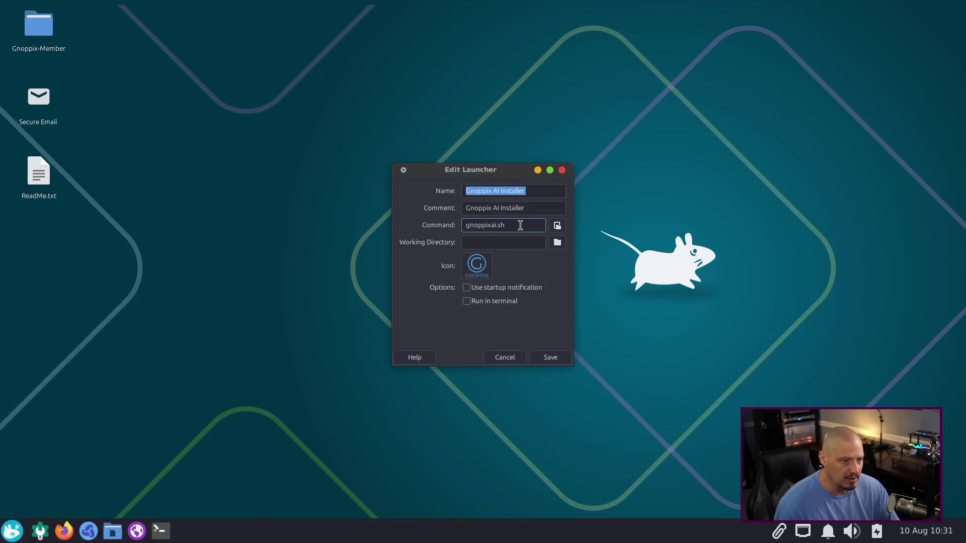
pyautogui.moveTo(520, 225); pyautogui.dragTo(458, 230)
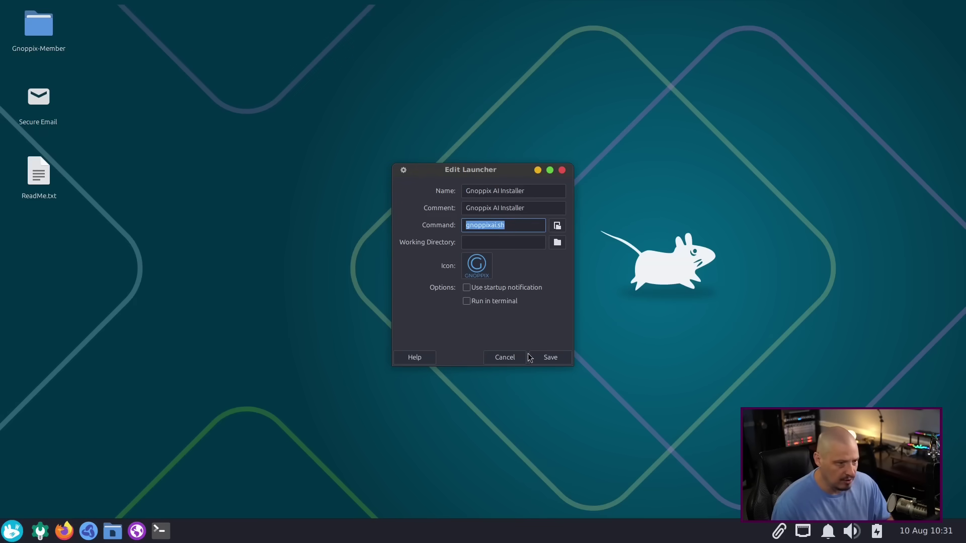
pyautogui.click(504, 357)
pyautogui.click(161, 530)
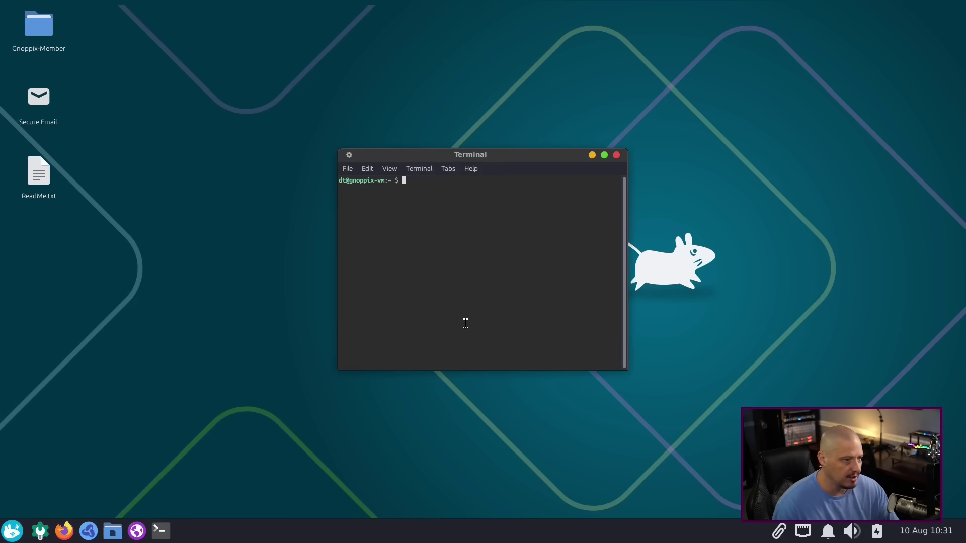
# Step: Run gnoppixai.sh, accept both dialogs, and review the error that /opt/Pinokio/pinokio is missing
pyautogui.hotkey('ctrl', 'shift', 'v')
pyautogui.press('Return')
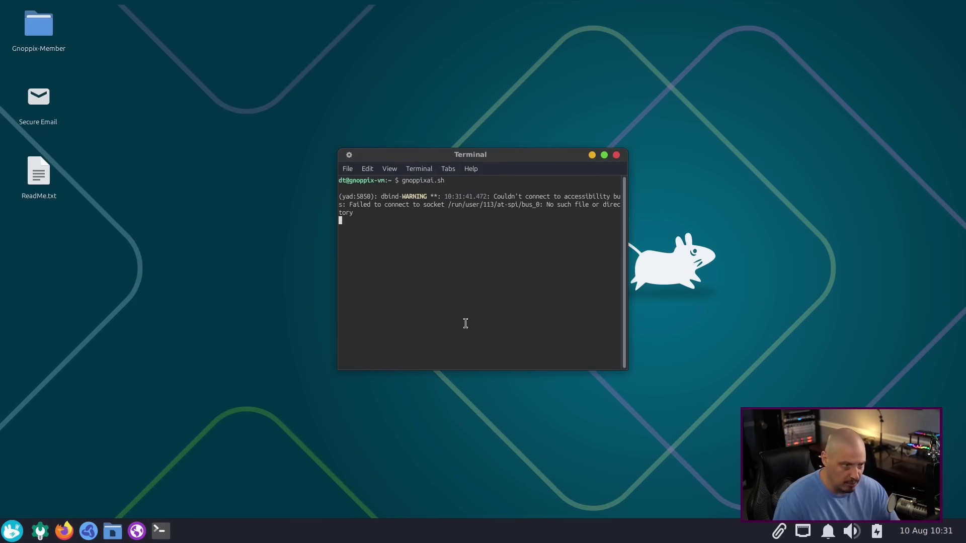
pyautogui.click(536, 279)
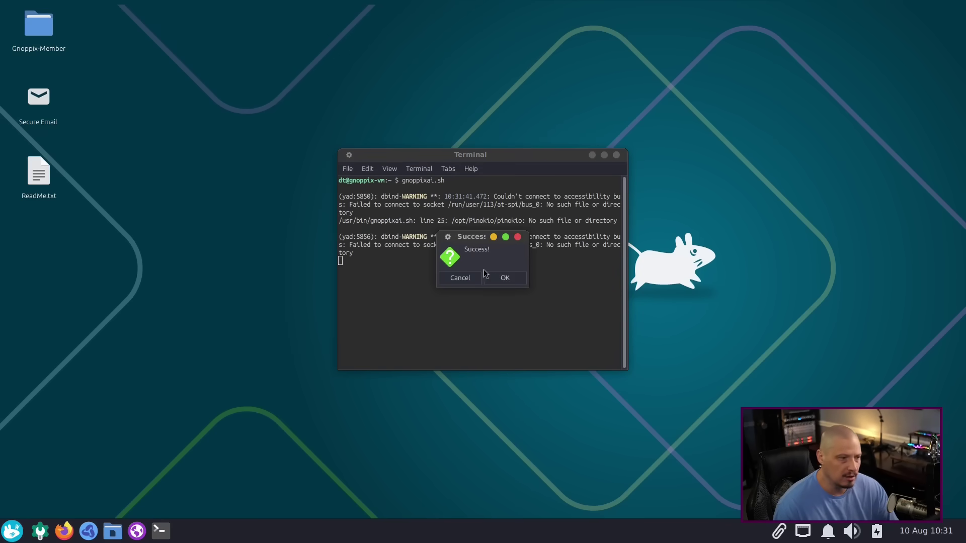
pyautogui.click(507, 278)
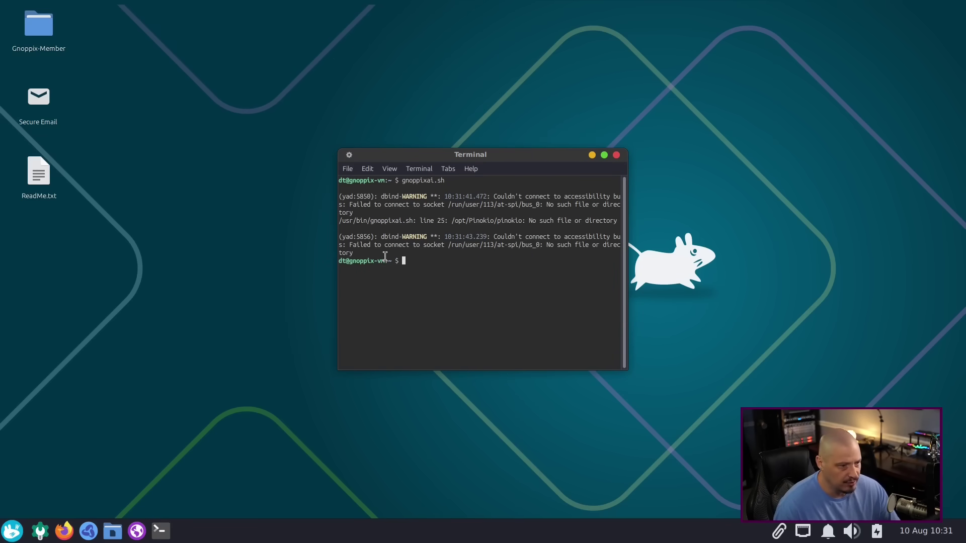
pyautogui.moveTo(427, 262); pyautogui.dragTo(344, 177)
pyautogui.click(411, 234)
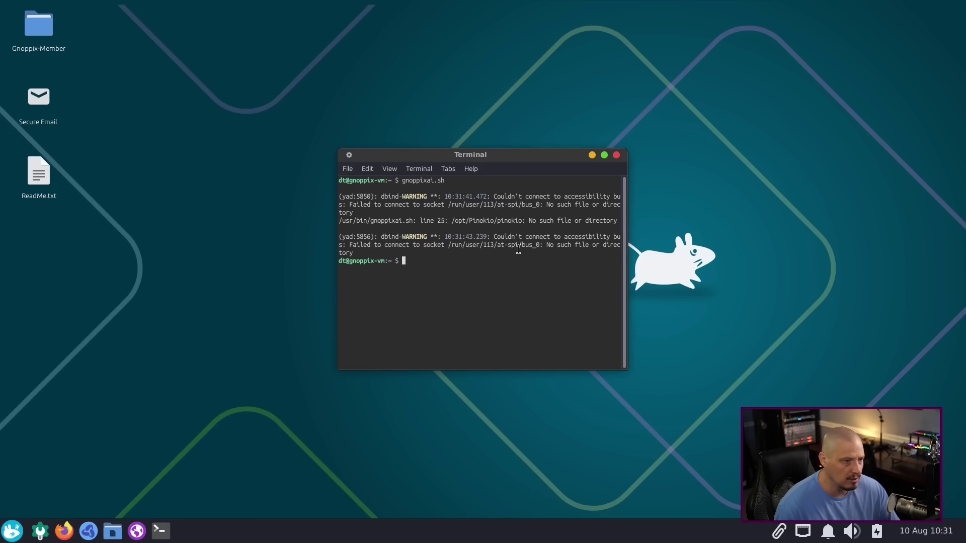
# Step: Close the terminal and take a brief look at Gnoppix Tools before closing it
pyautogui.click(616, 156)
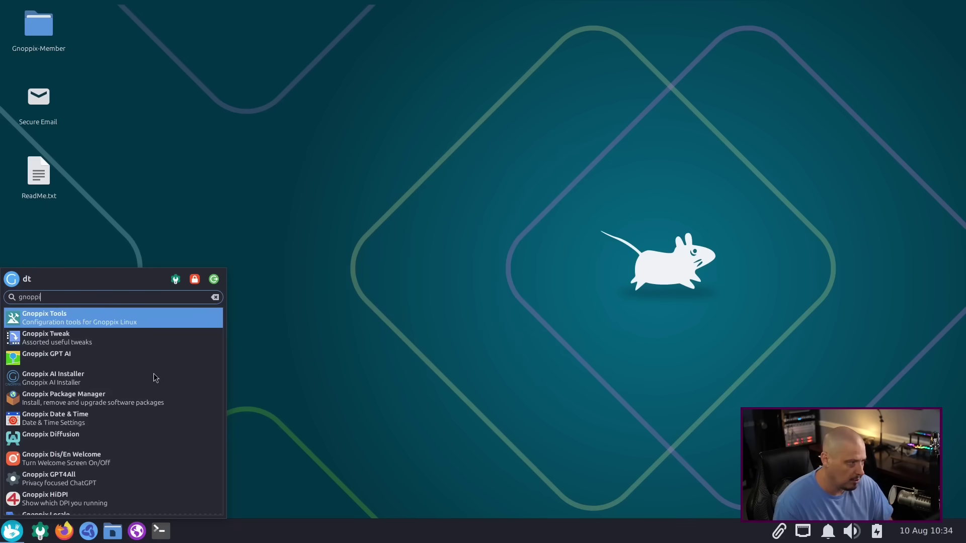
pyautogui.click(67, 324)
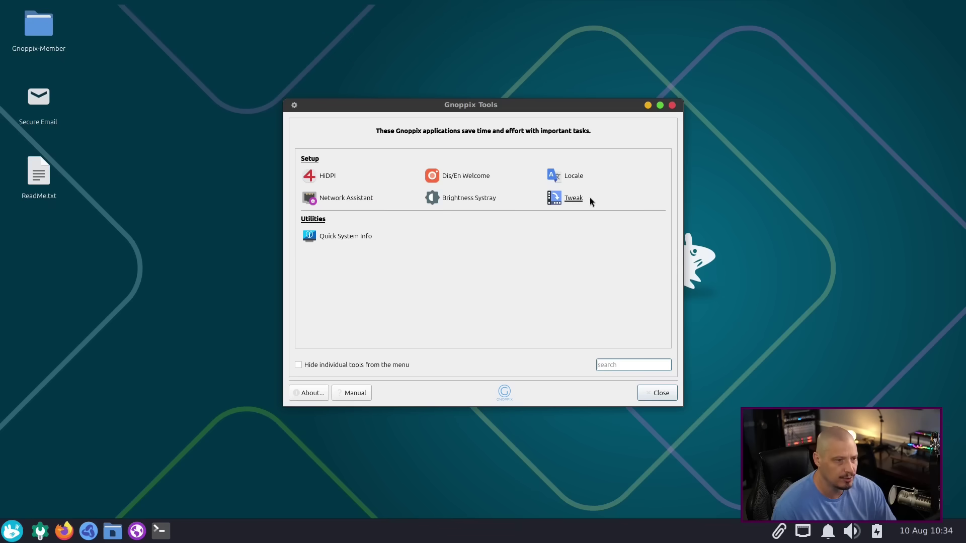
pyautogui.click(672, 104)
# Step: Launch Gnoppix Tweak from a 'gnop' menu search, view its Theme, Compositor and Display tabs, then close it
pyautogui.click(13, 531)
pyautogui.write('gno')
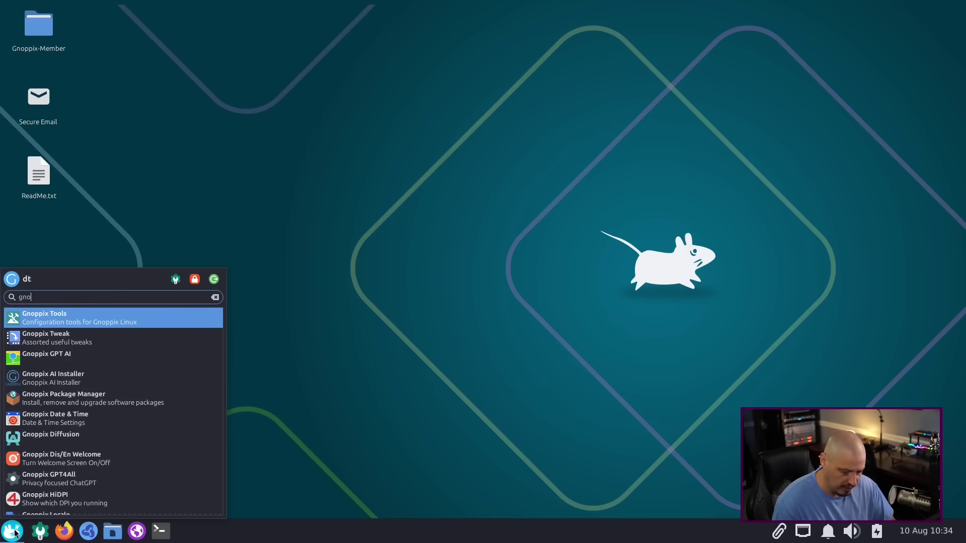
pyautogui.write('pl')
pyautogui.press('BackSpace')
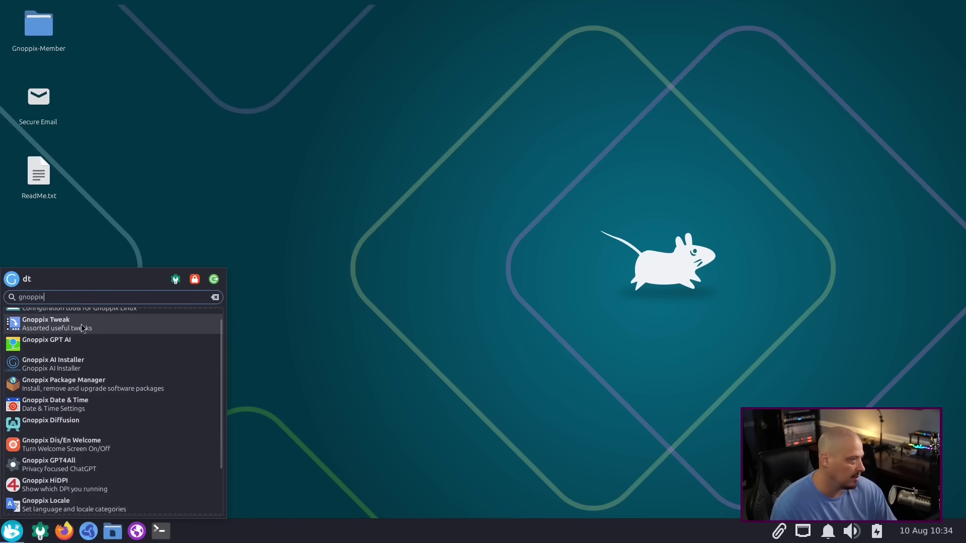
pyautogui.click(83, 323)
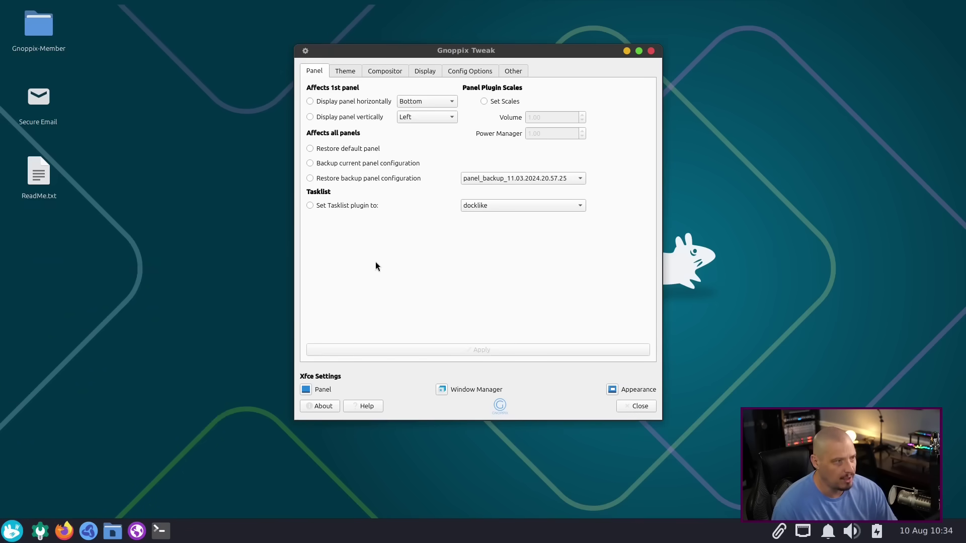
pyautogui.click(356, 76)
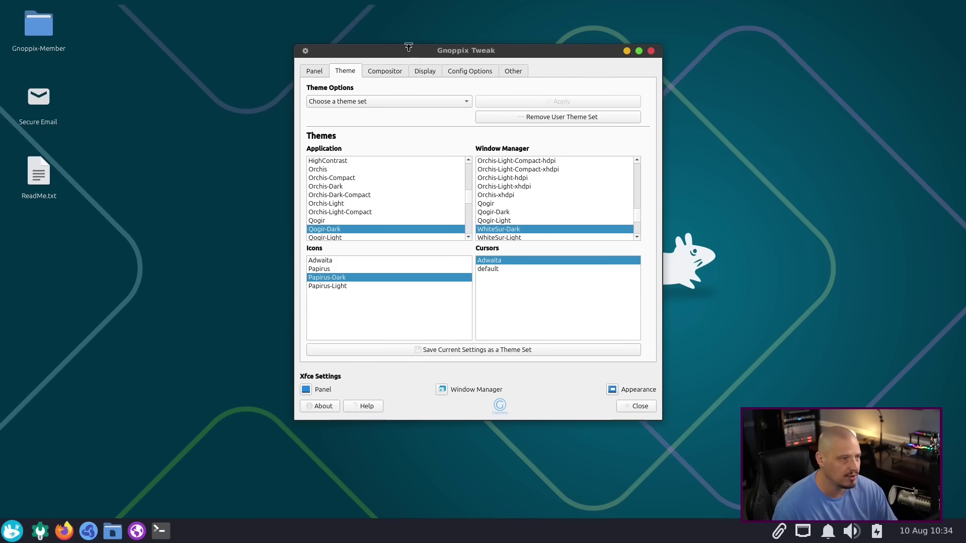
pyautogui.click(395, 76)
pyautogui.click(425, 71)
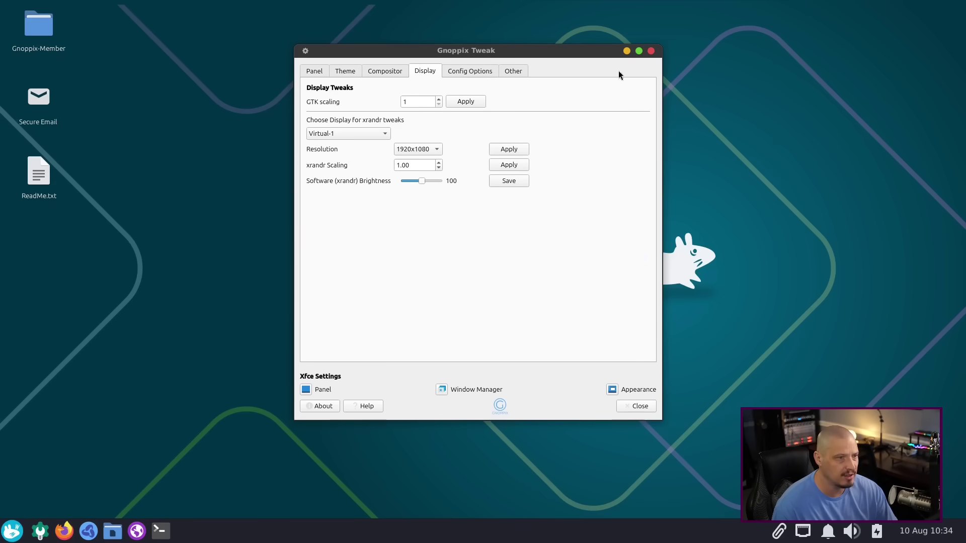
pyautogui.click(651, 51)
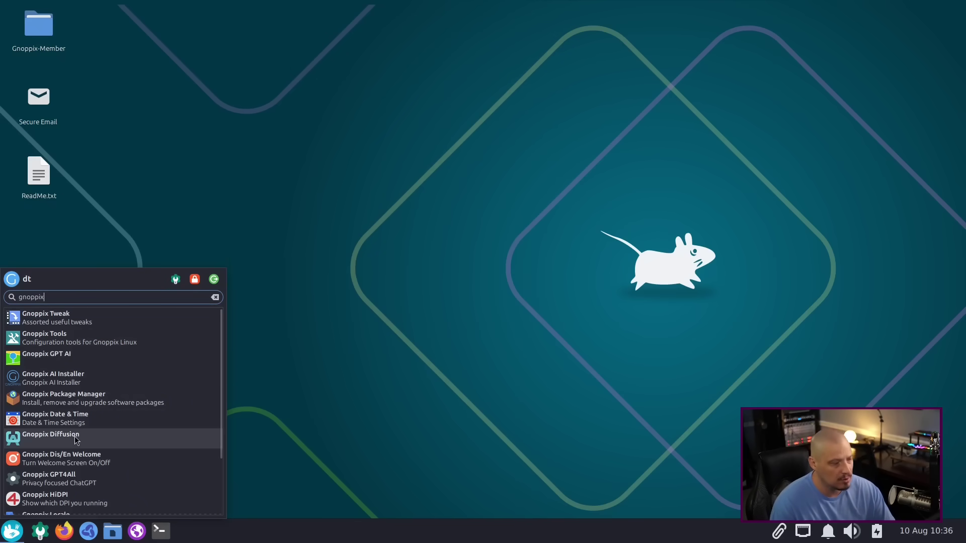
# Step: Launch Gnoppix Diffusion with the administrator password and accept Stability Matrix's license agreement
pyautogui.click(149, 445)
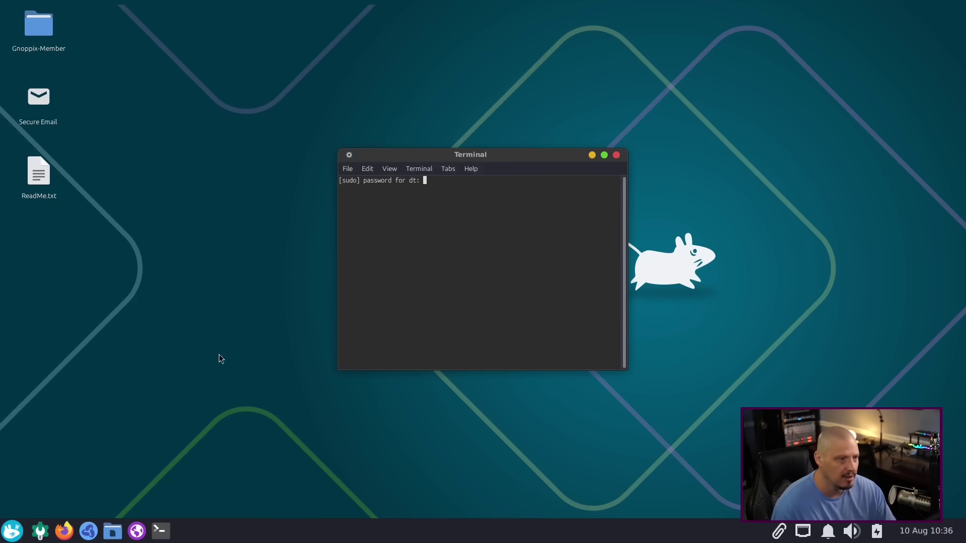
pyautogui.press('Return')
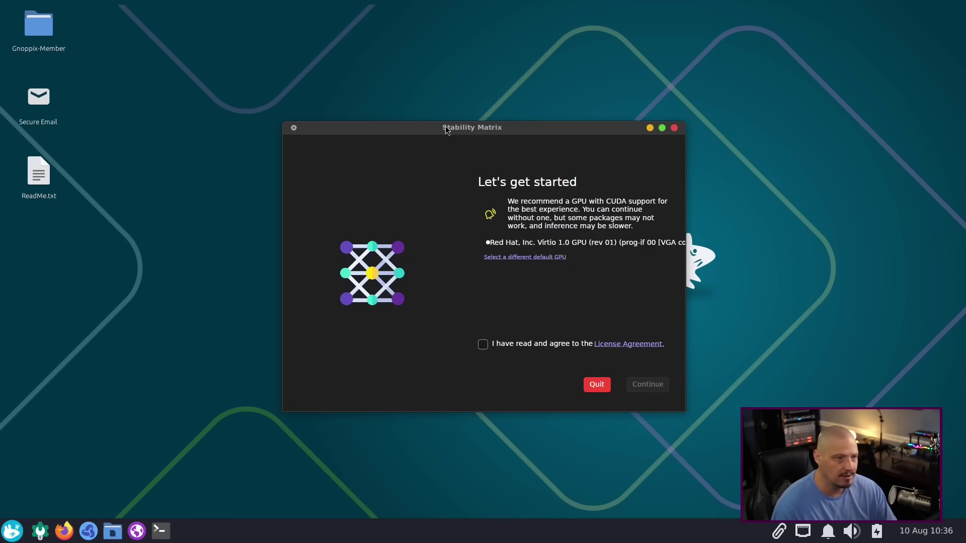
pyautogui.moveTo(446, 130); pyautogui.dragTo(294, 105)
pyautogui.click(331, 320)
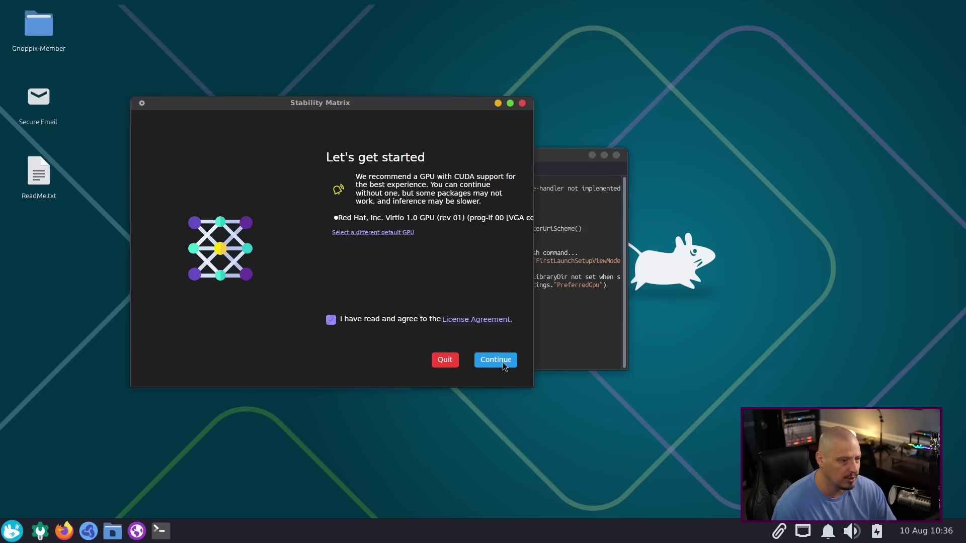
# Step: Pass the GPU page, keep the Portable Mode data directory, decline analytics and skip first-time setup
pyautogui.click(496, 361)
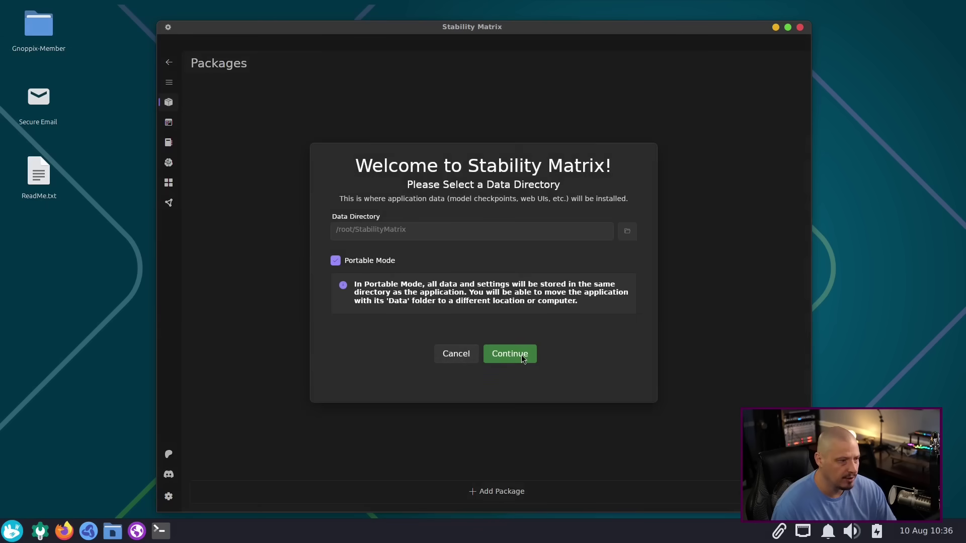
pyautogui.click(513, 354)
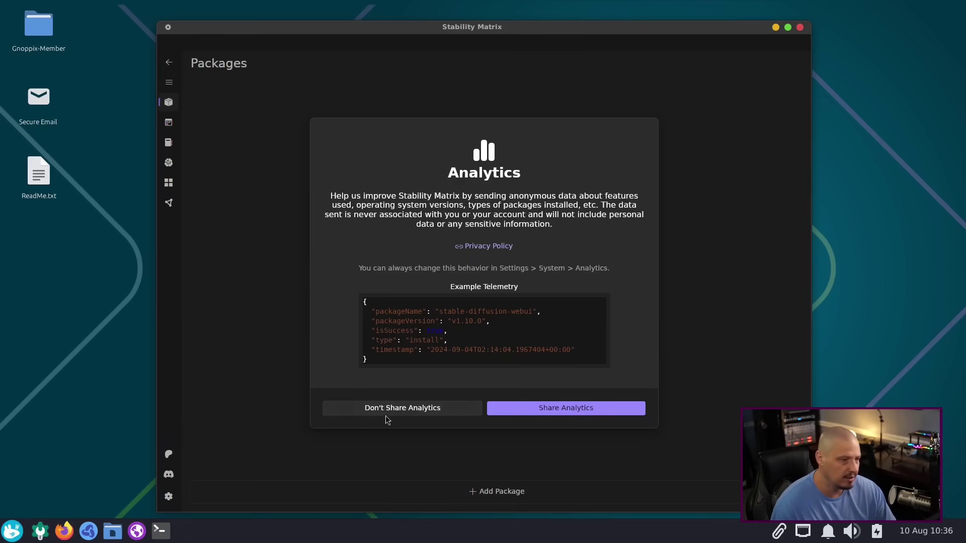
pyautogui.click(436, 408)
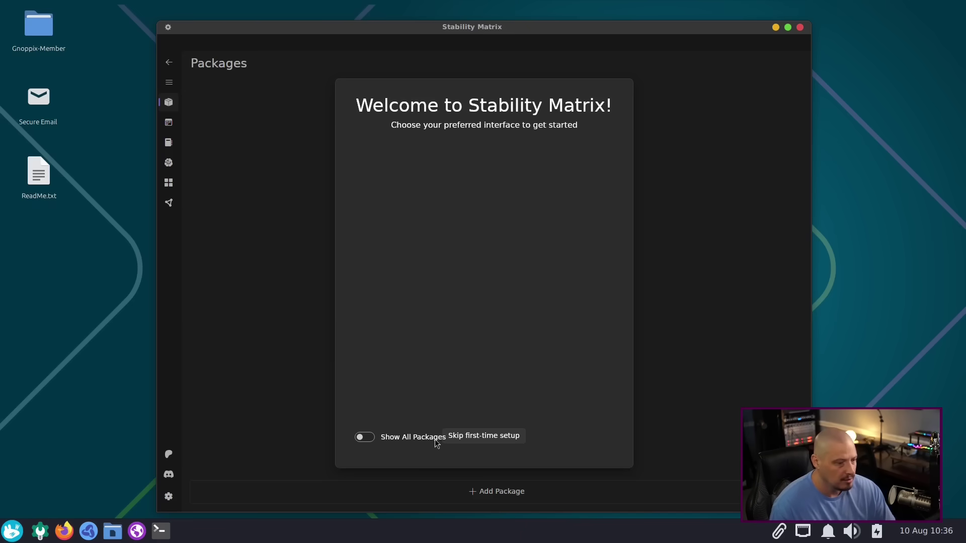
pyautogui.click(492, 436)
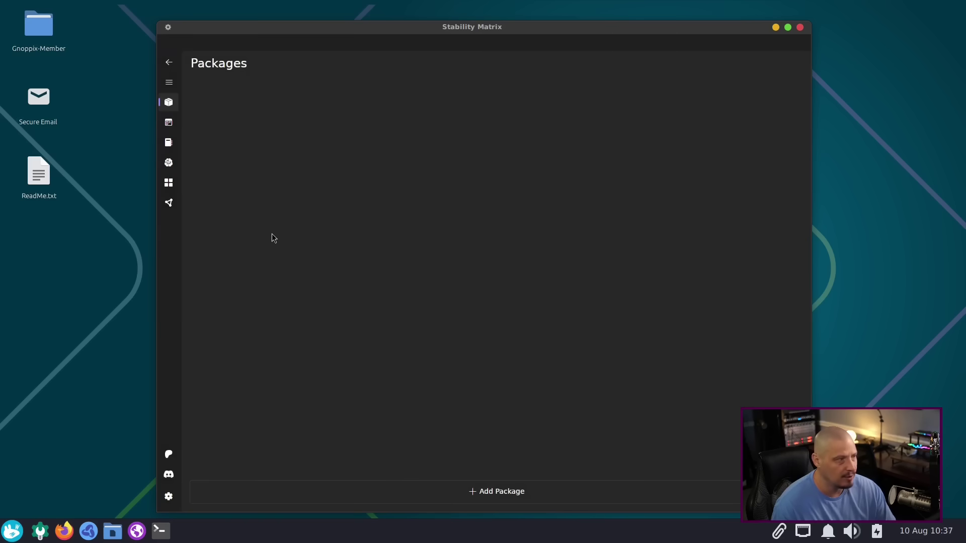
# Step: Pick ComfyUI from the full package list, install it, and expand the detailed install log
pyautogui.click(506, 495)
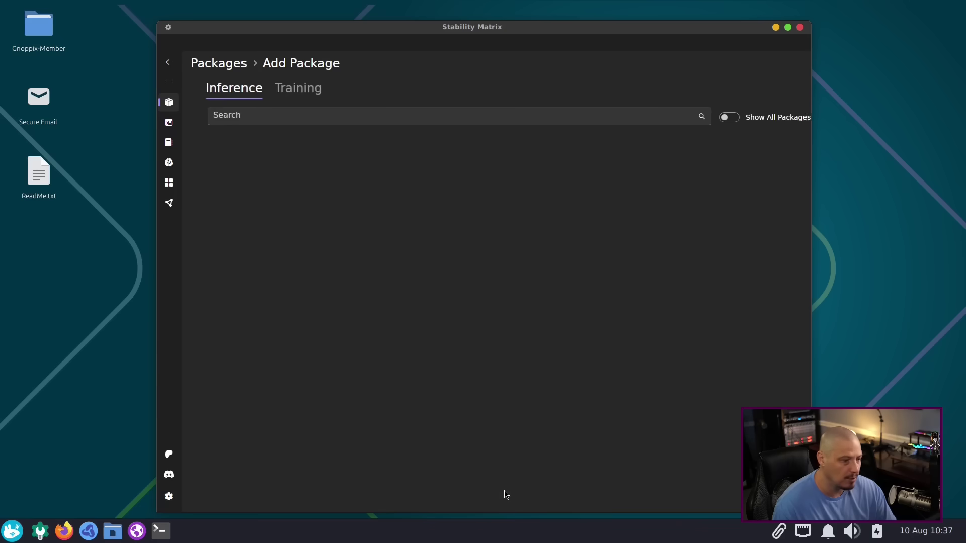
pyautogui.click(718, 119)
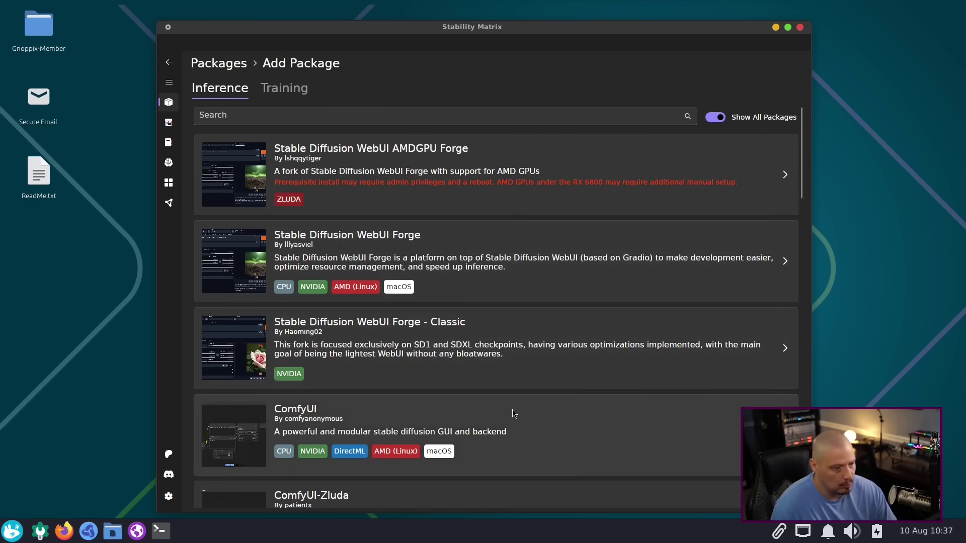
pyautogui.click(310, 425)
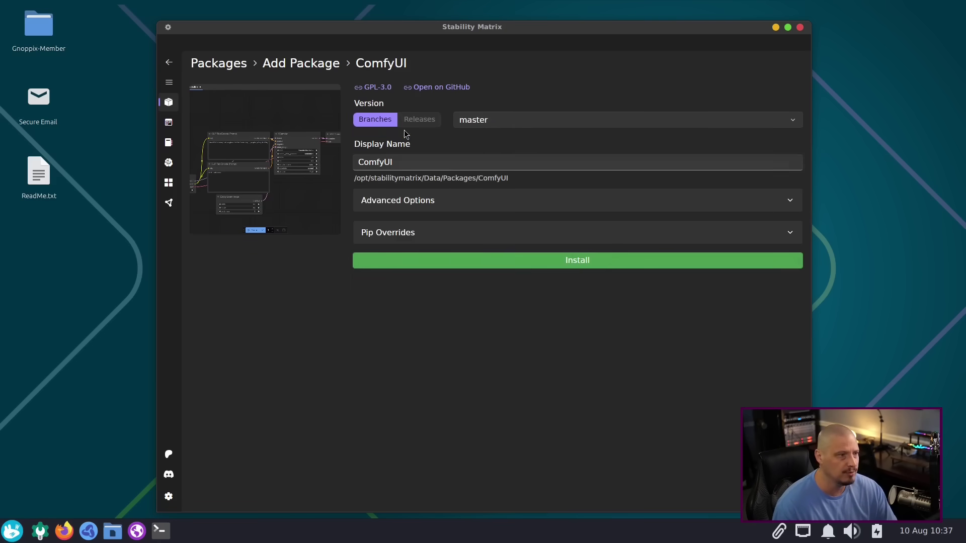
pyautogui.click(545, 262)
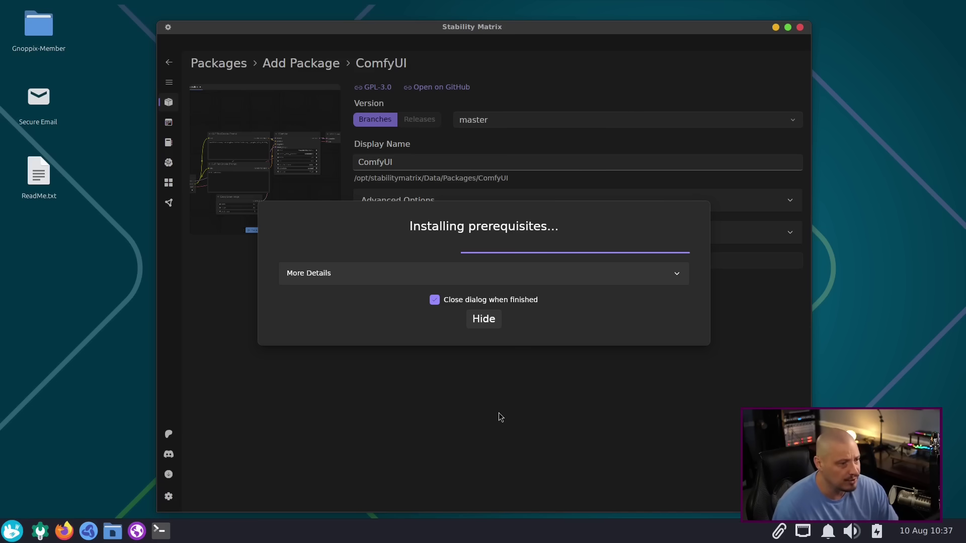
pyautogui.click(600, 279)
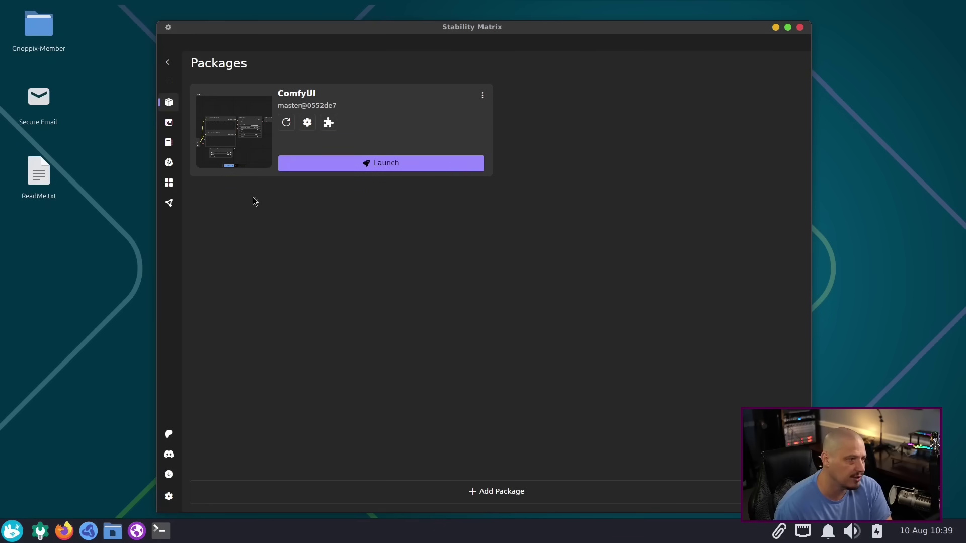
pyautogui.click(376, 165)
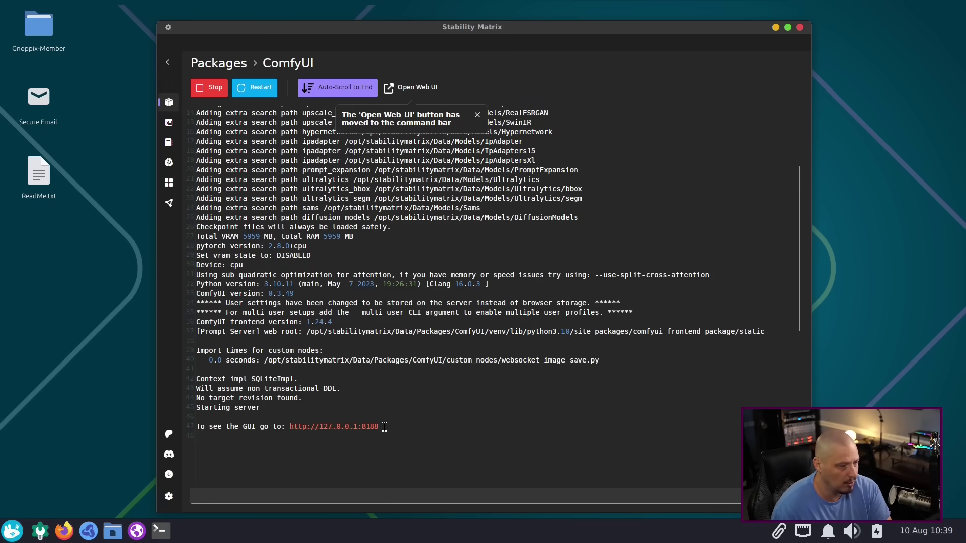
pyautogui.click(361, 427)
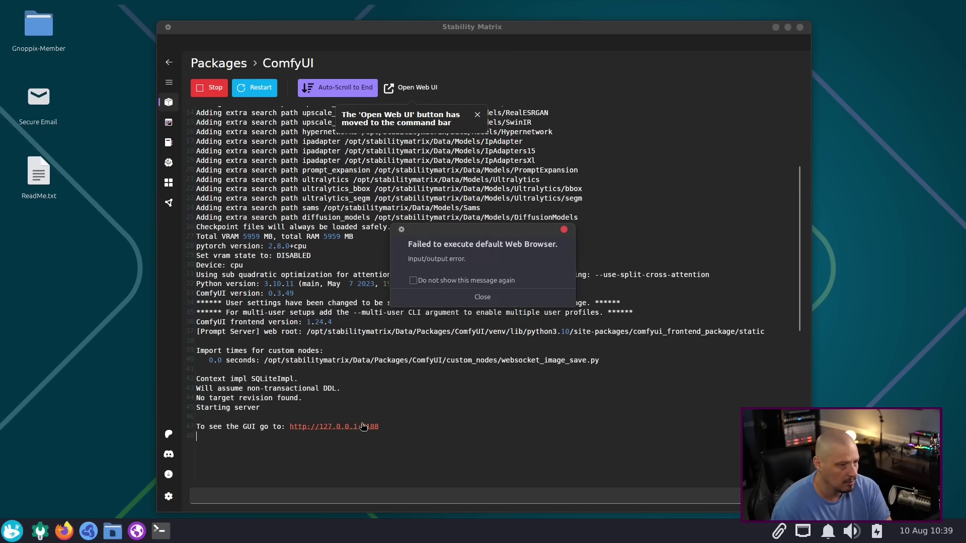
pyautogui.click(563, 230)
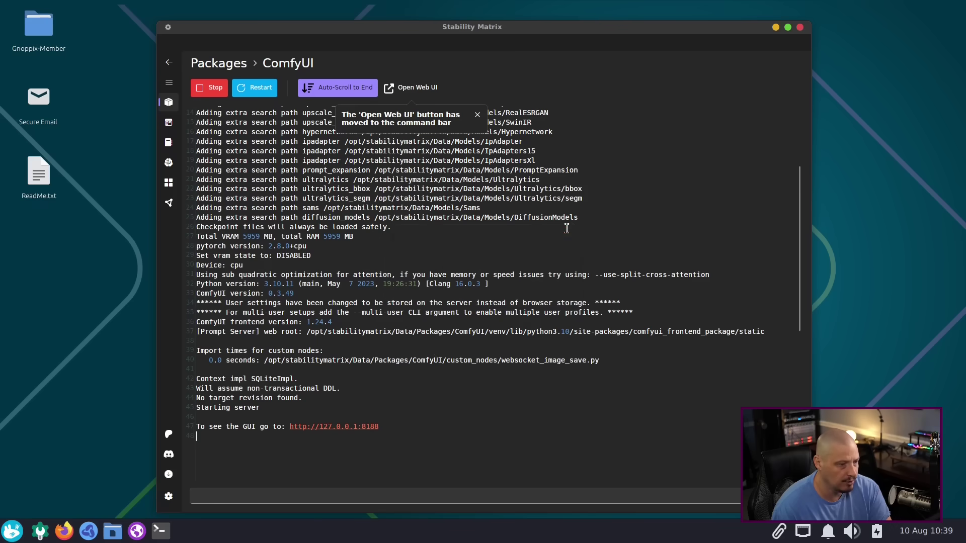
pyautogui.moveTo(382, 425); pyautogui.dragTo(290, 425)
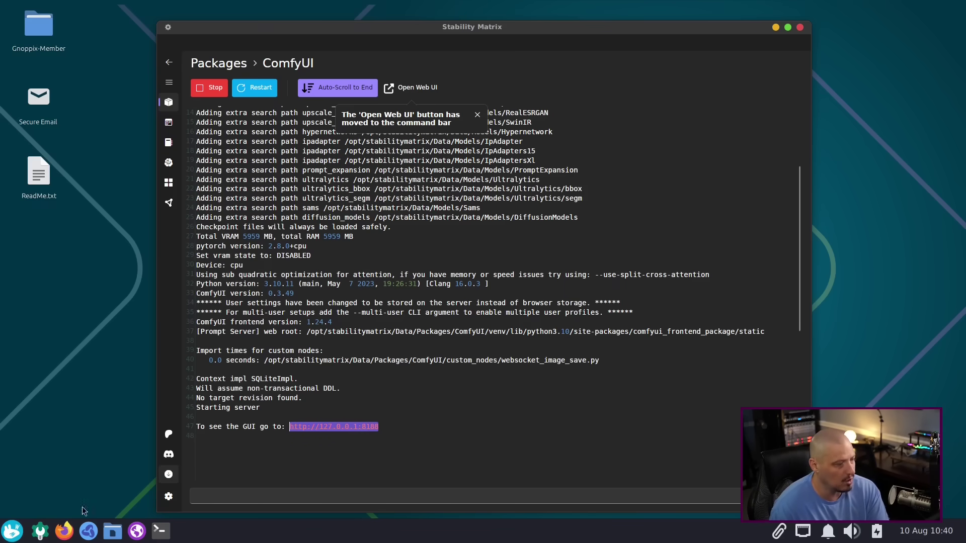
pyautogui.click(64, 526)
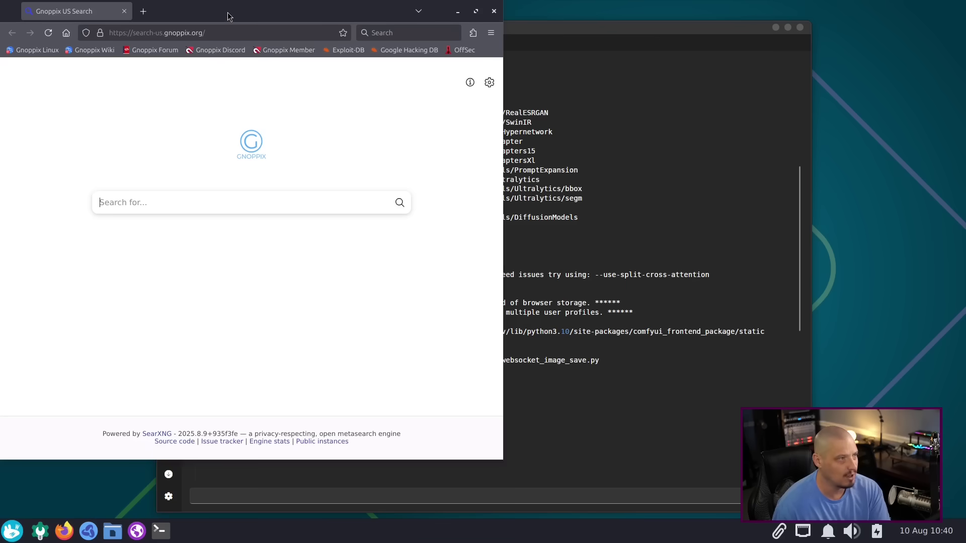
pyautogui.click(213, 30)
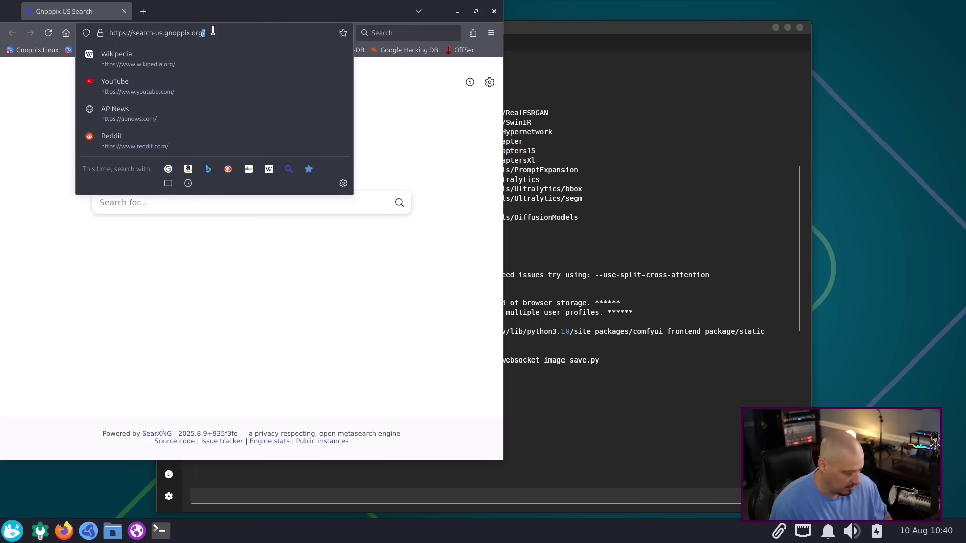
pyautogui.tripleClick(213, 30)
pyautogui.write('gnoppixa')
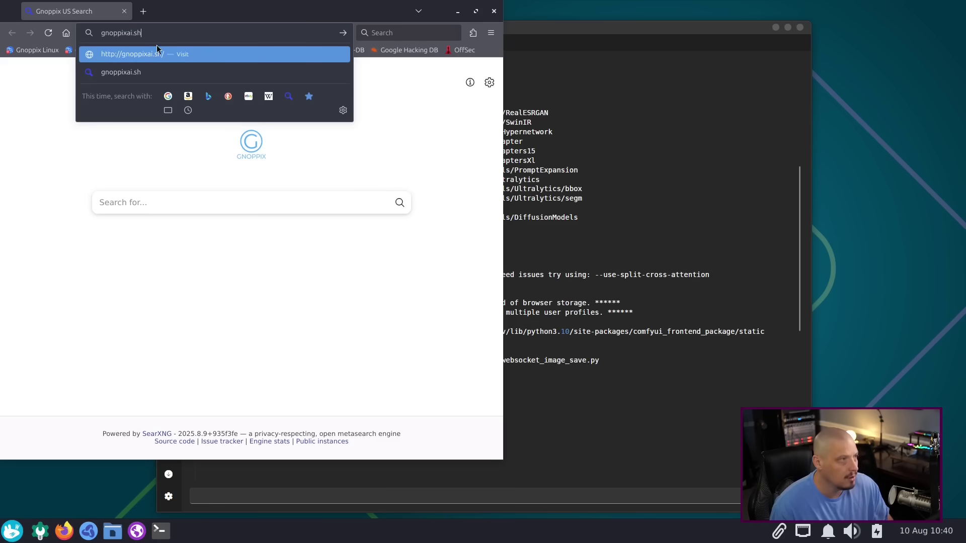
pyautogui.press('BackSpace')
pyautogui.press('BackSpace')
pyautogui.press('BackSpace')
pyautogui.press('BackSpace')
pyautogui.press('BackSpace')
pyautogui.press('BackSpace')
pyautogui.press('BackSpace')
pyautogui.press('BackSpace')
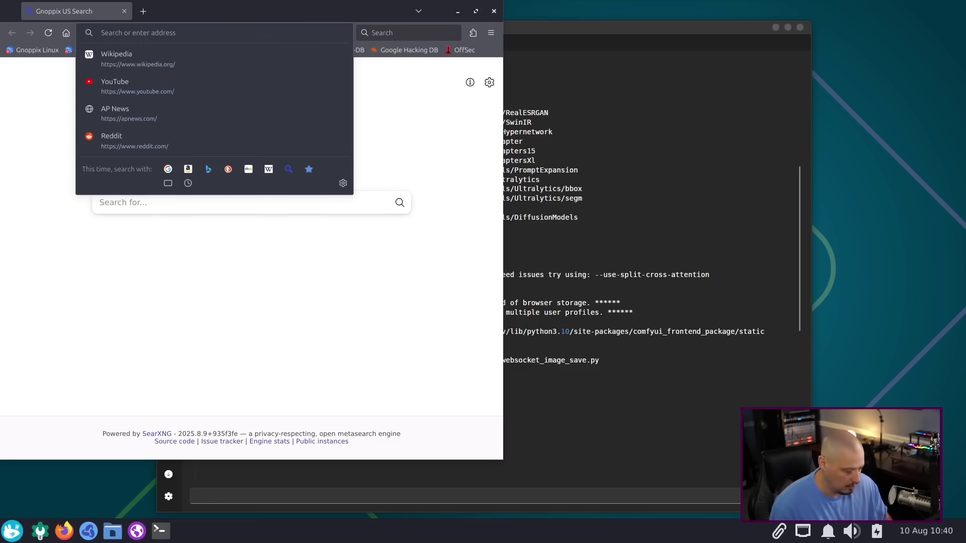
pyautogui.write('http://127.0.0.1:')
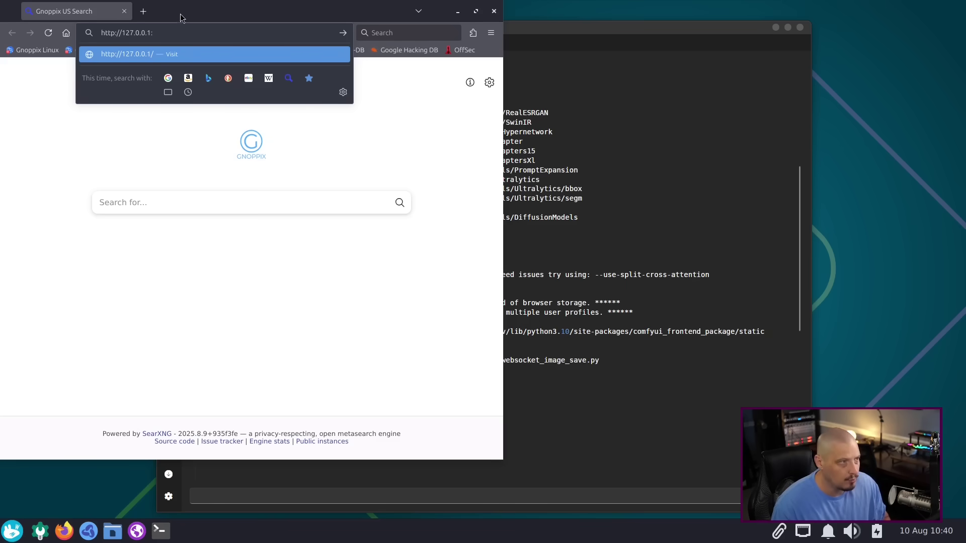
pyautogui.moveTo(182, 12); pyautogui.dragTo(435, 61)
pyautogui.write('8188')
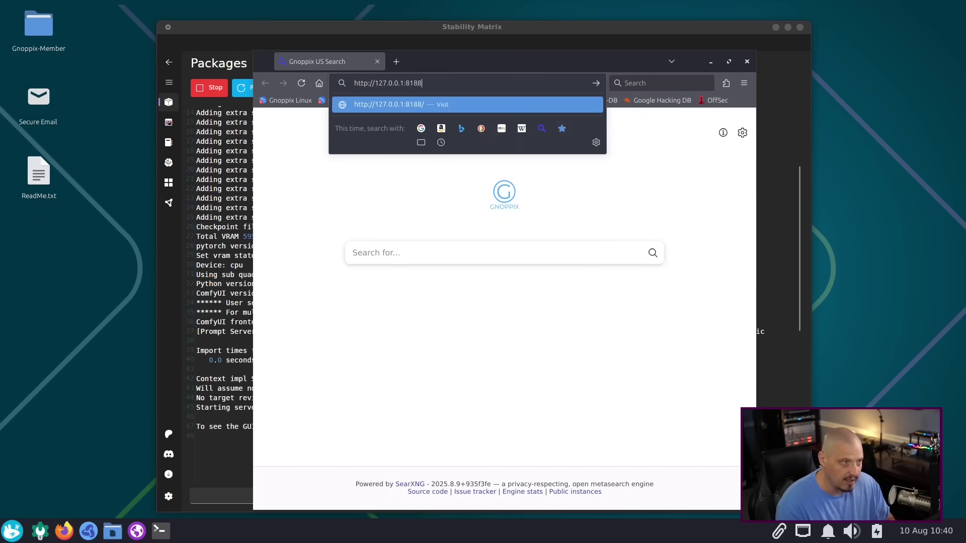
pyautogui.press('Return')
pyautogui.doubleClick(466, 57)
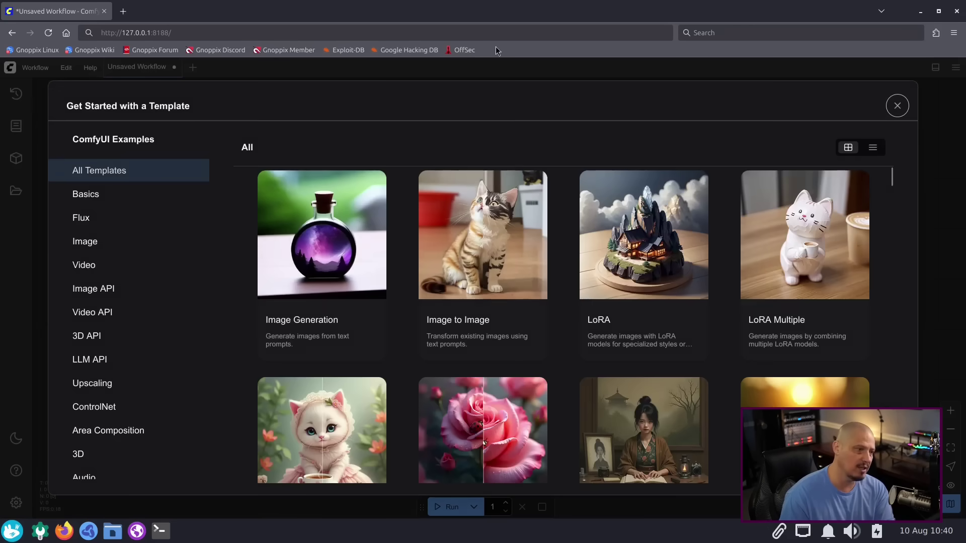
# Step: Load the Image Generation template, dismiss the Missing Models warning, and close Firefox
pyautogui.click(339, 237)
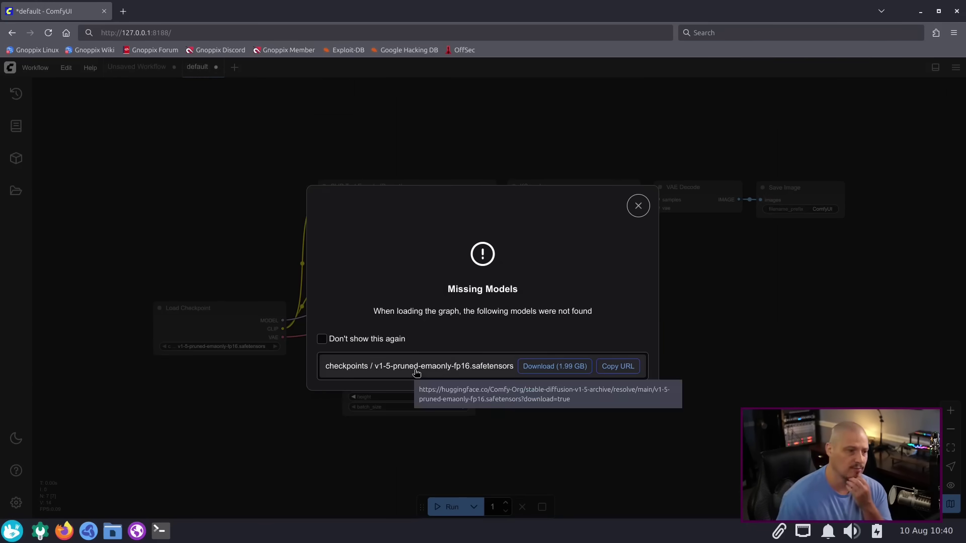
pyautogui.click(639, 204)
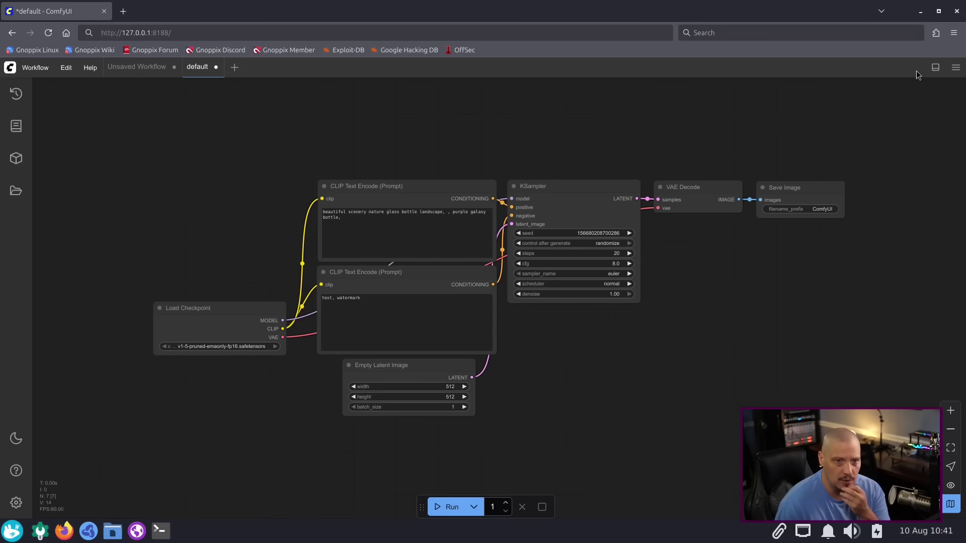
pyautogui.click(957, 12)
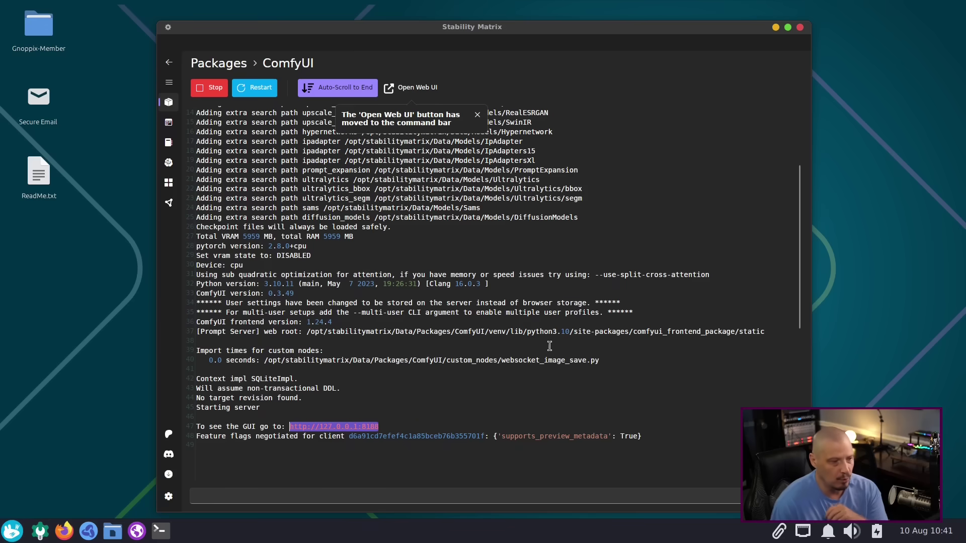
# Step: Close Stability Matrix and confirm Exit, stopping the running ComfyUI as well
pyautogui.click(800, 27)
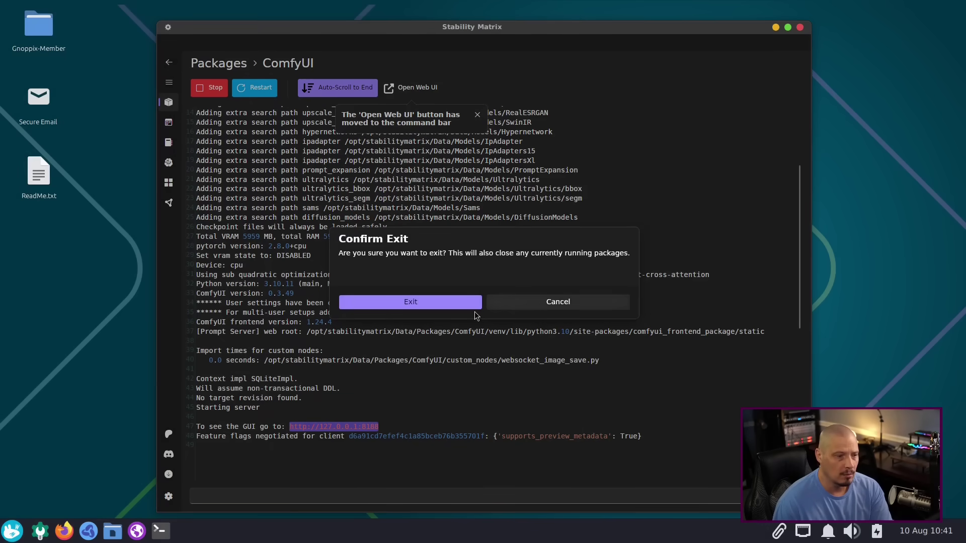
pyautogui.click(458, 303)
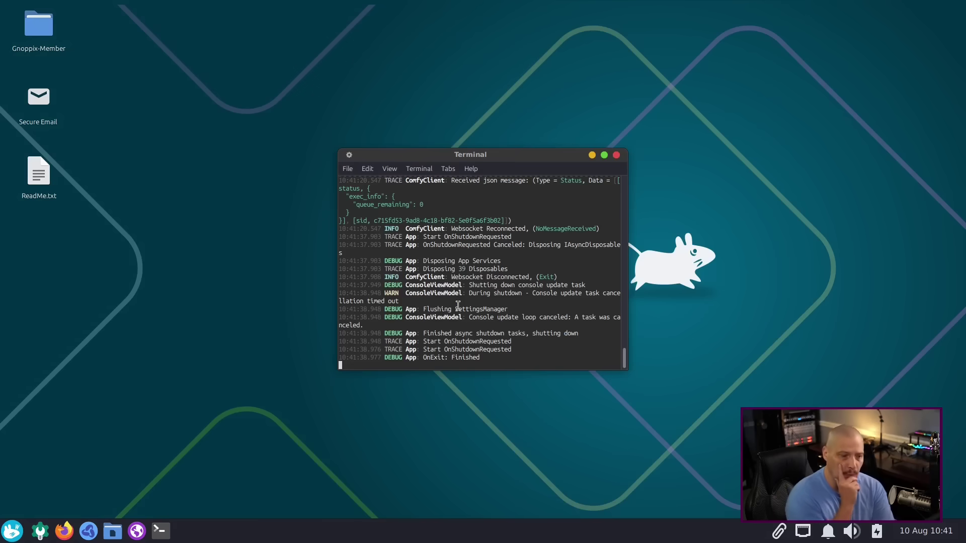